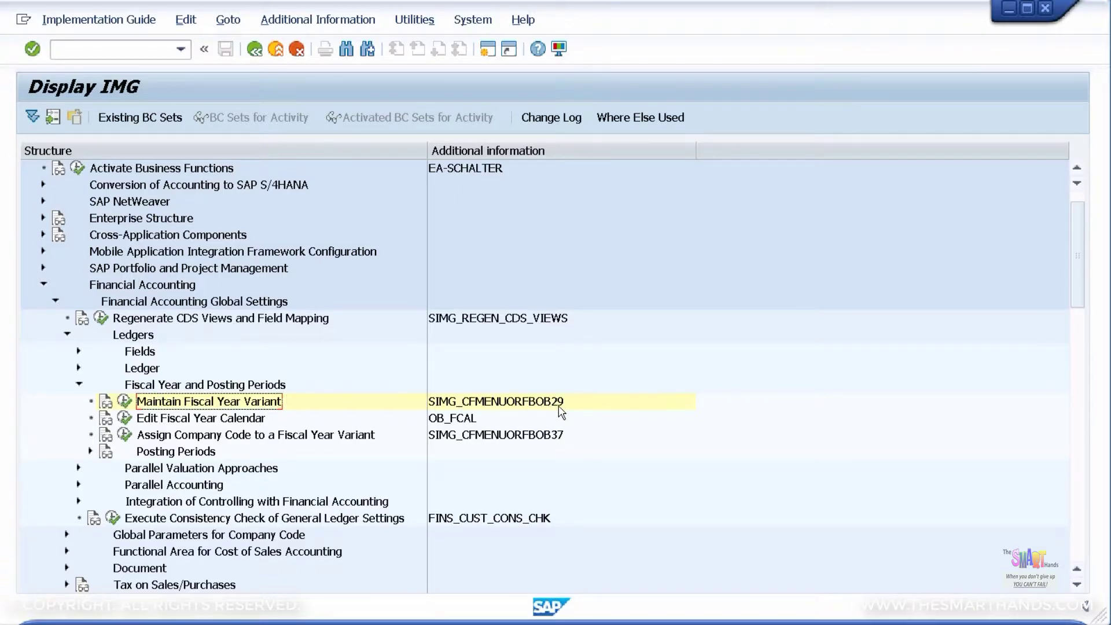
Step: Run Maintain Fiscal Year Variant from the IMG tree to list the 47 fiscal year variants
click(124, 403)
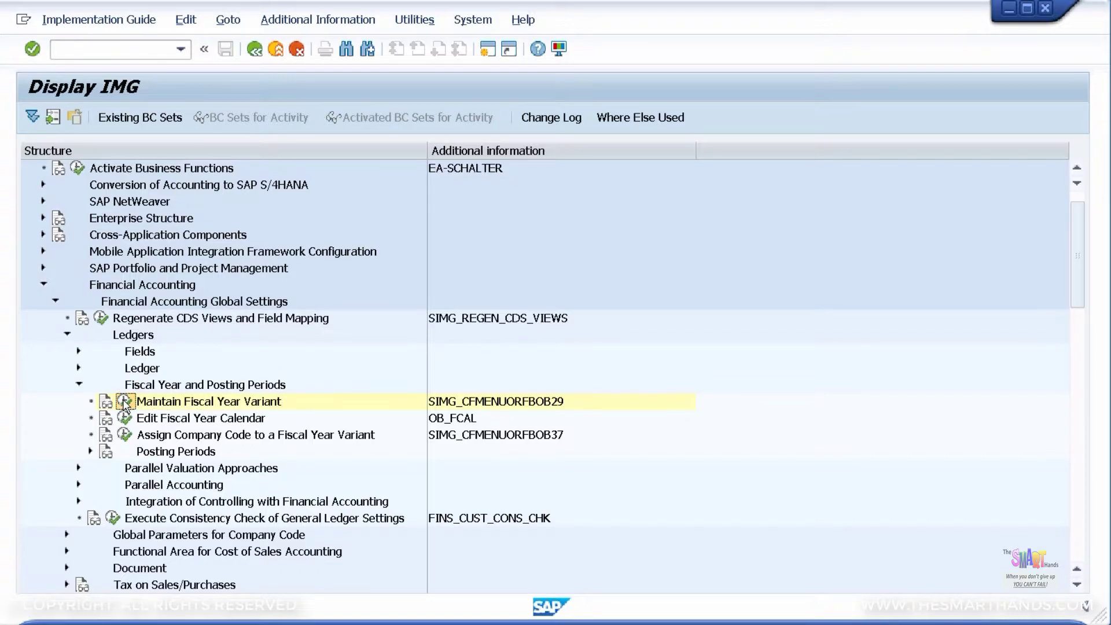
click(124, 403)
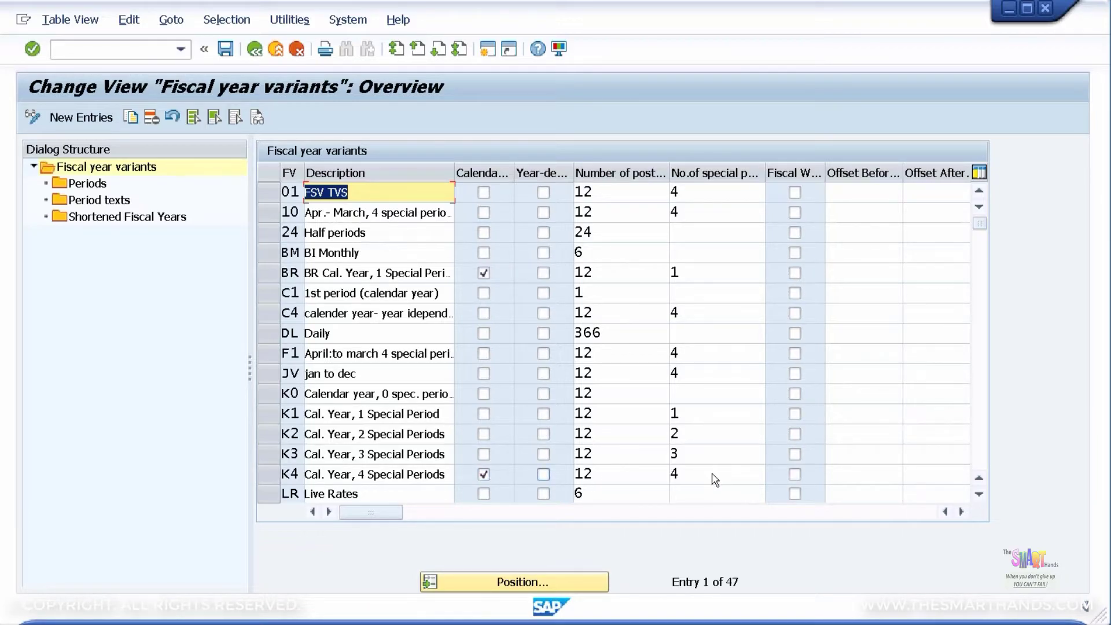
Step: Select variant K4 'Cal. Year, 4 Special Periods' and display its period texts
click(270, 476)
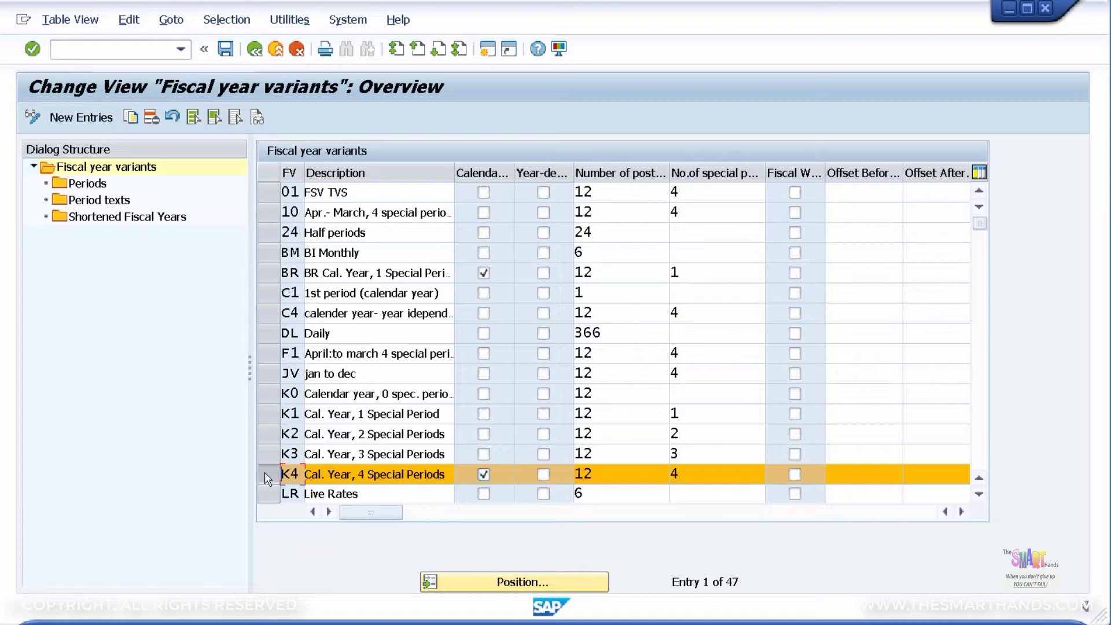
click(96, 203)
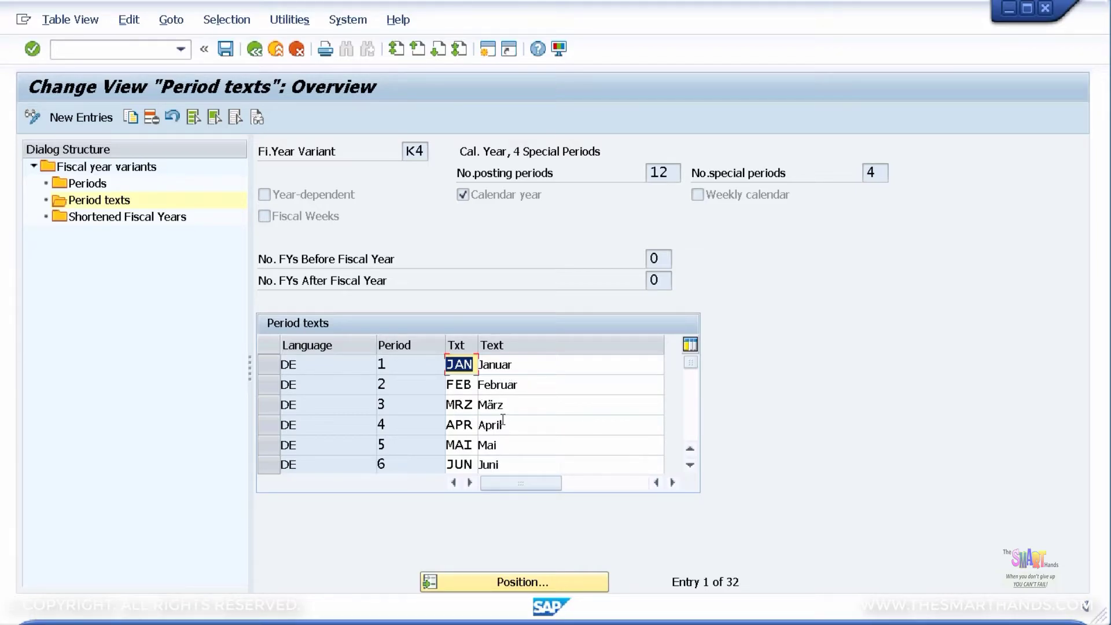
Step: Page through K4's 32 German and English period texts, then go back to the variants overview
click(692, 417)
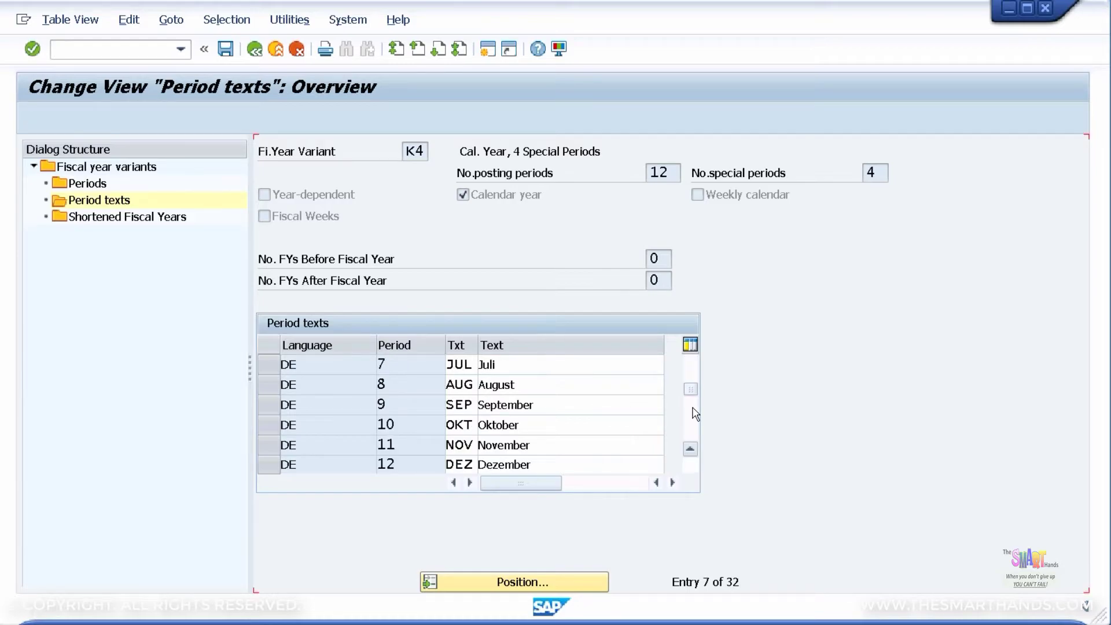
click(693, 420)
click(692, 420)
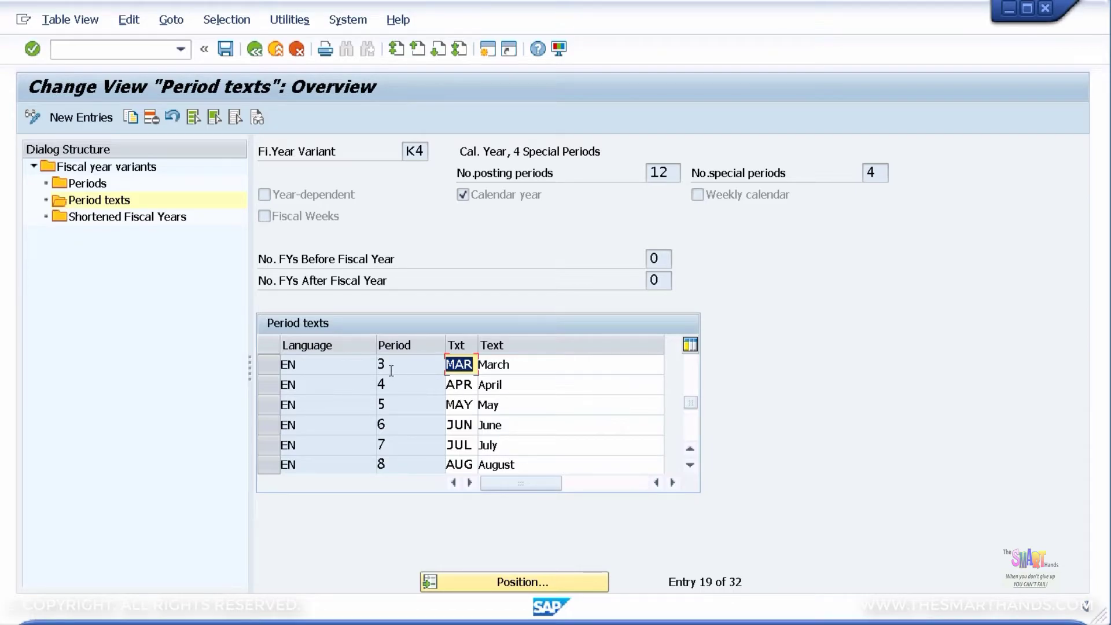
scroll(622, 366, up, 2)
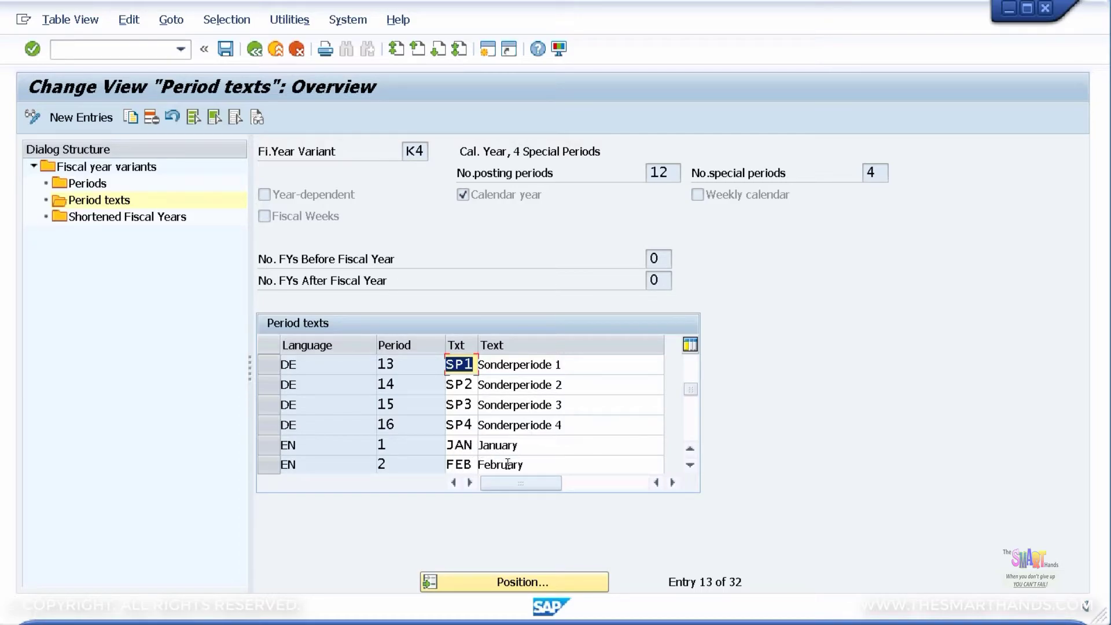
click(689, 463)
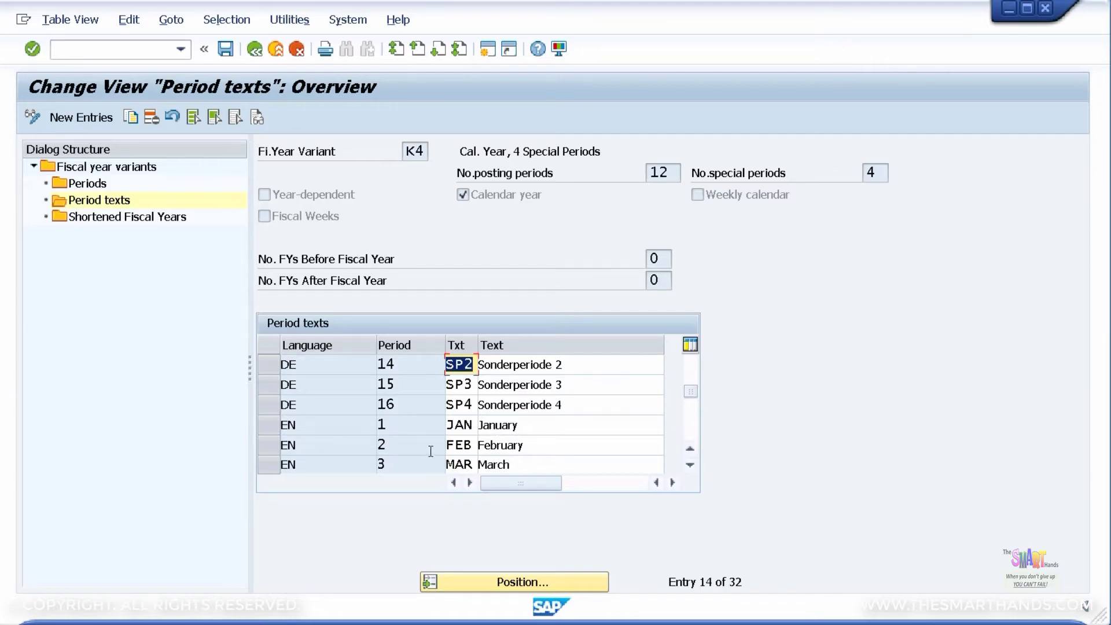
click(689, 465)
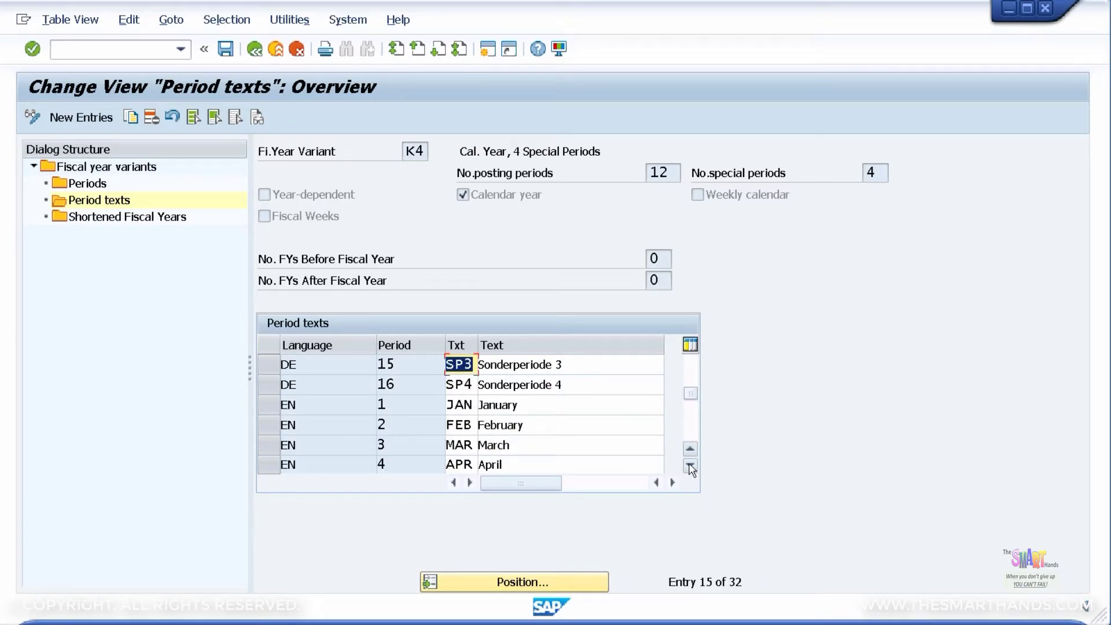
scroll(388, 412, down, 2)
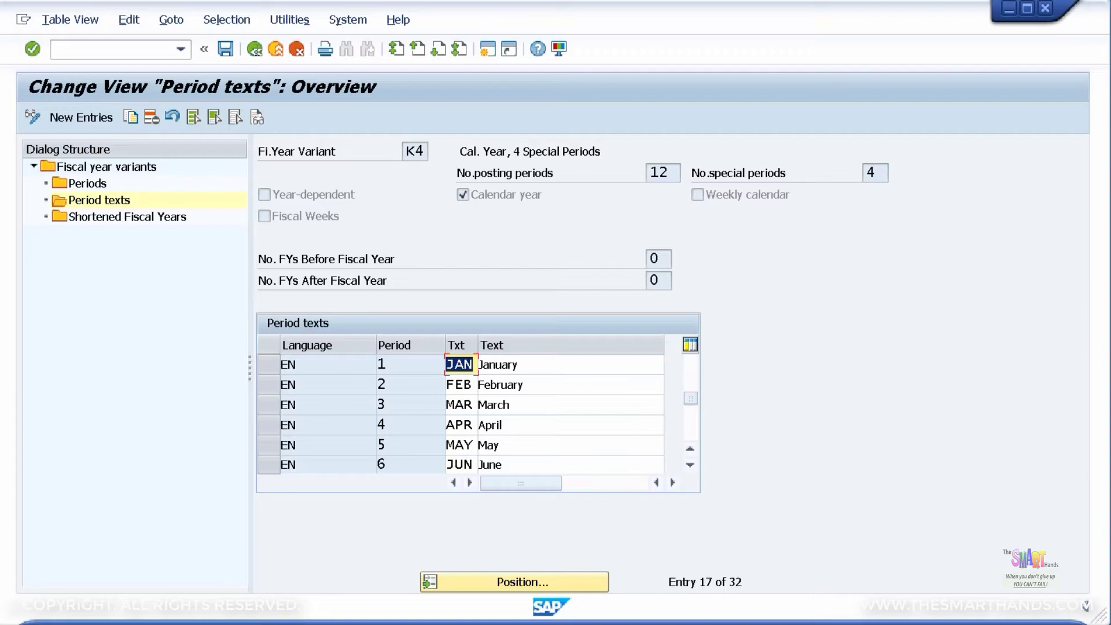
click(254, 50)
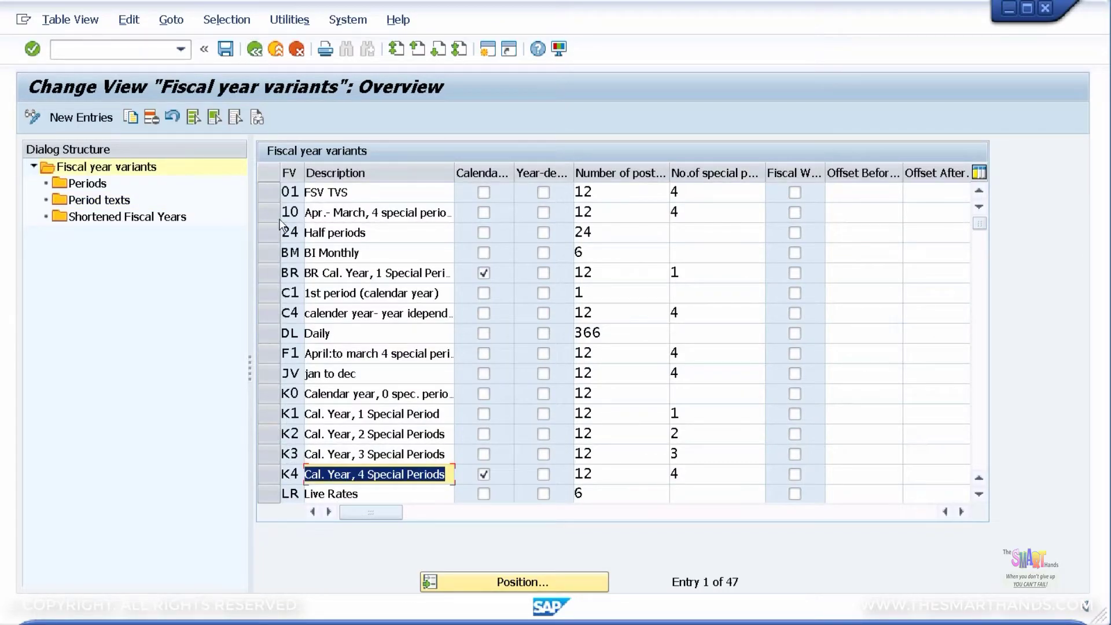
Step: Scroll the variant list down to V6 'July - June, 4 special periods' and select it
click(269, 474)
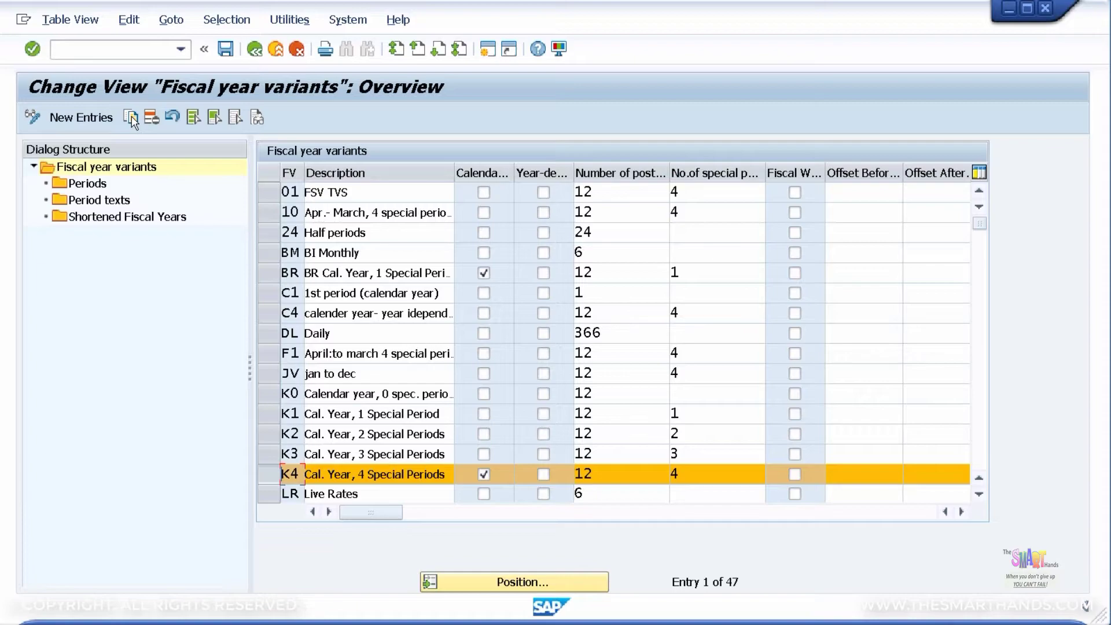
click(273, 479)
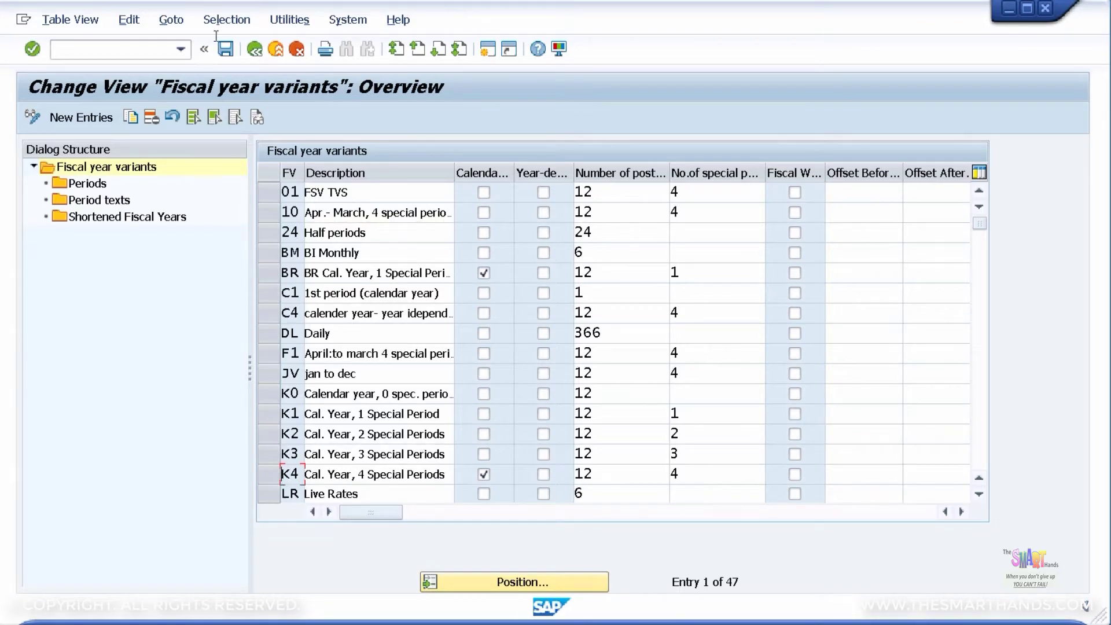
key(Return)
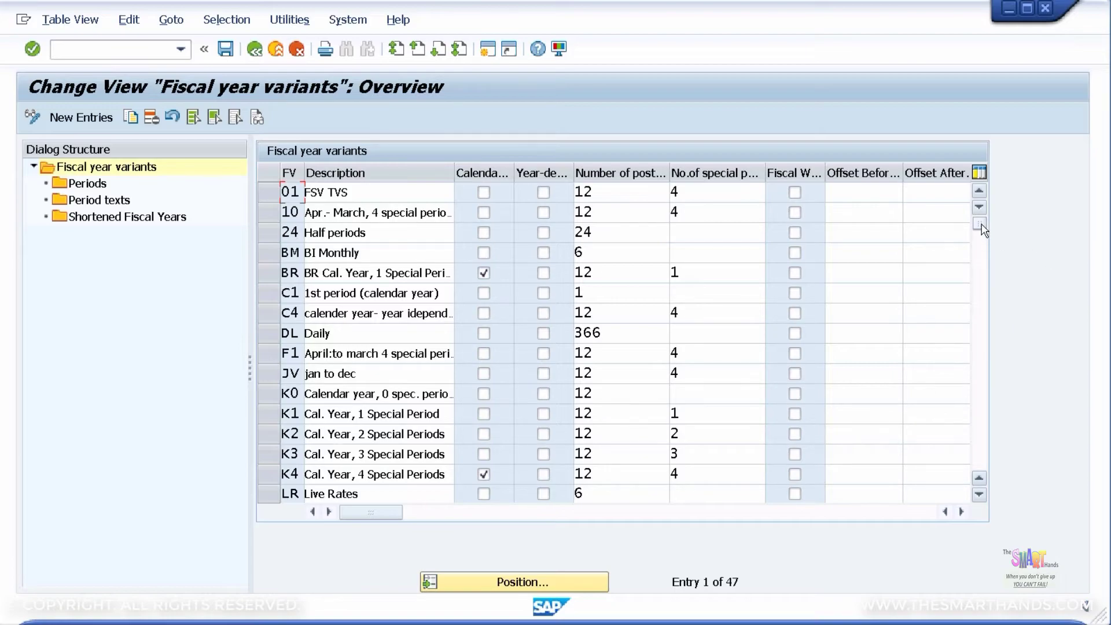
scroll(984, 247, down, 3)
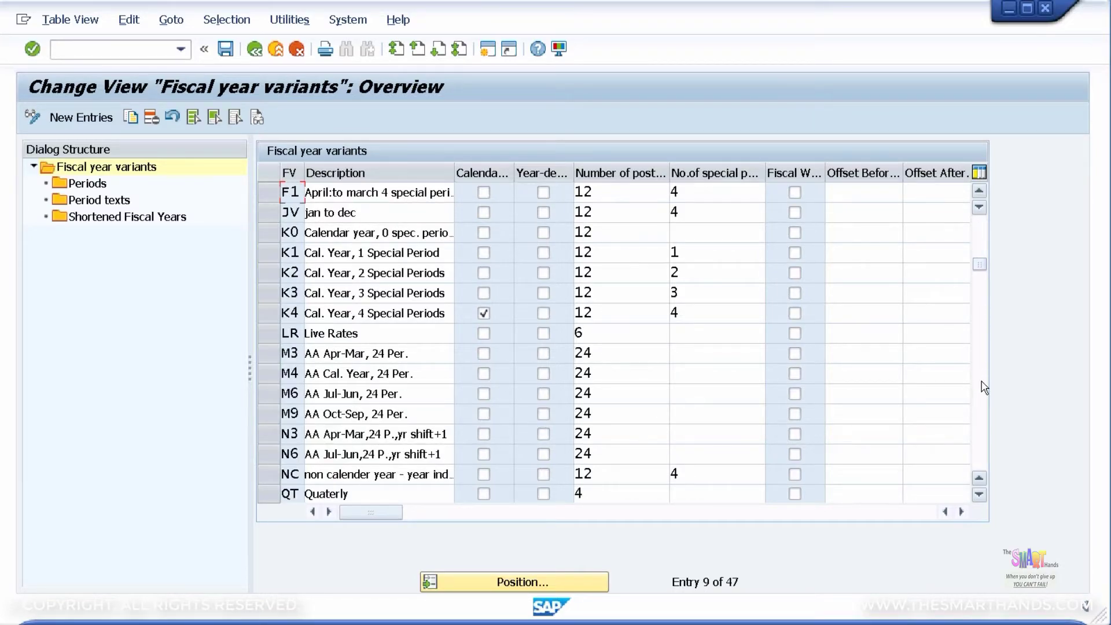
scroll(983, 387, down, 5)
scroll(984, 387, down, 5)
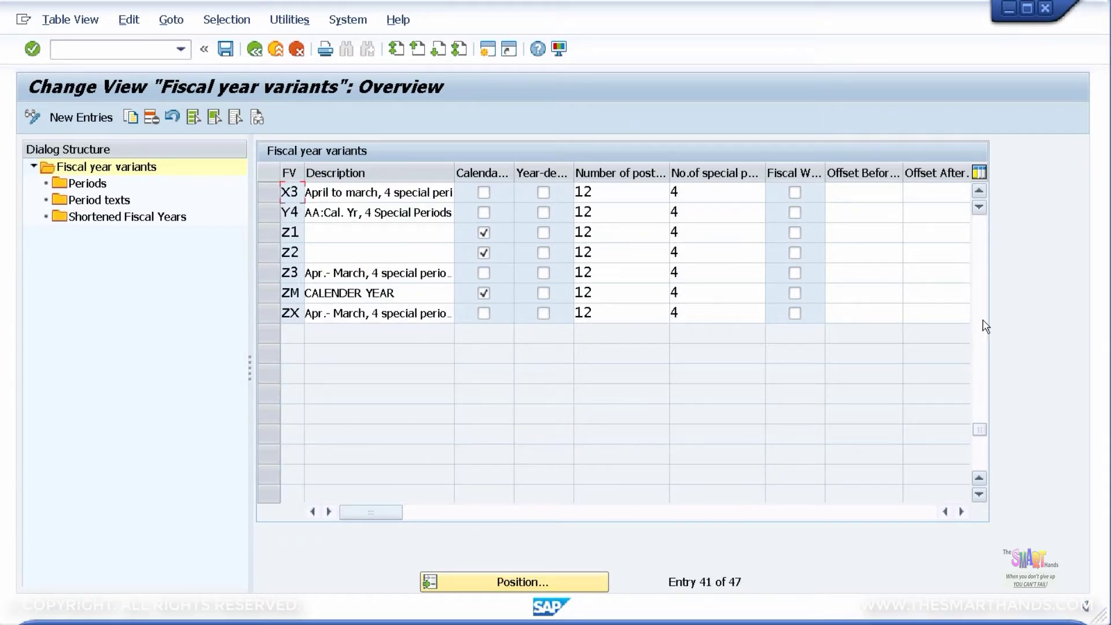
scroll(982, 347, up, 5)
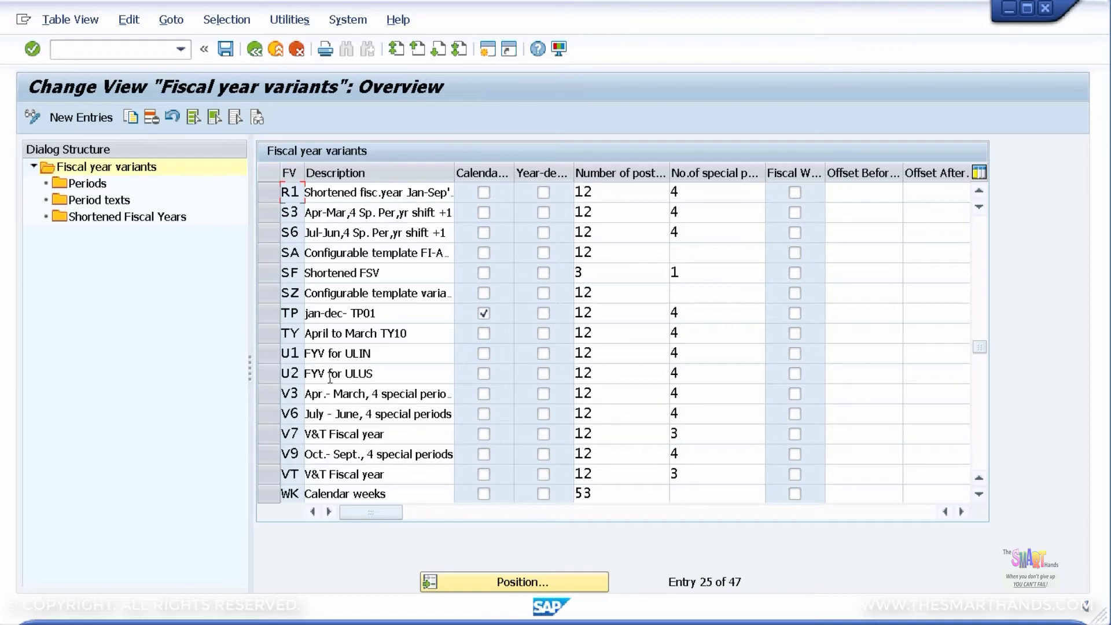
click(270, 414)
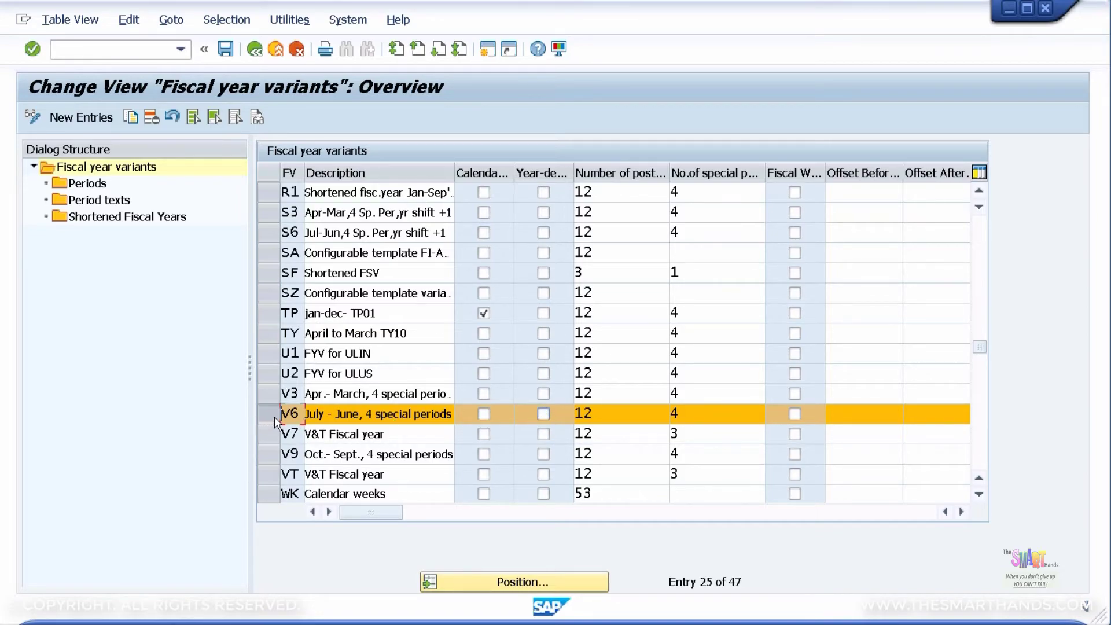
Step: Copy V6 with all 44 dependent entries as new variant Z6, then request Z6's periods
click(130, 118)
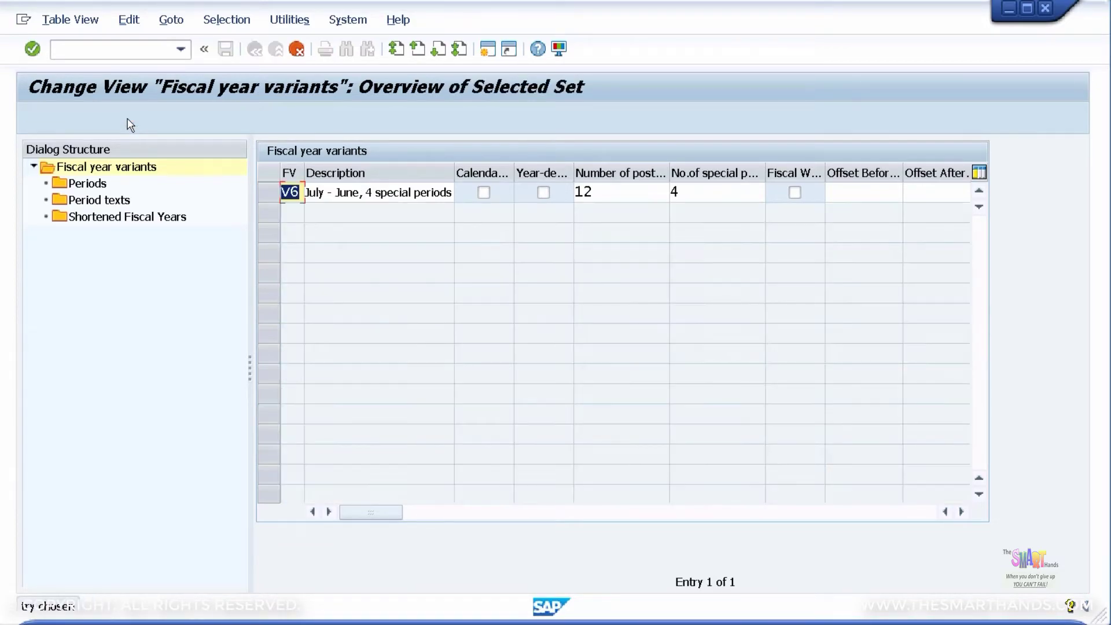
click(291, 192)
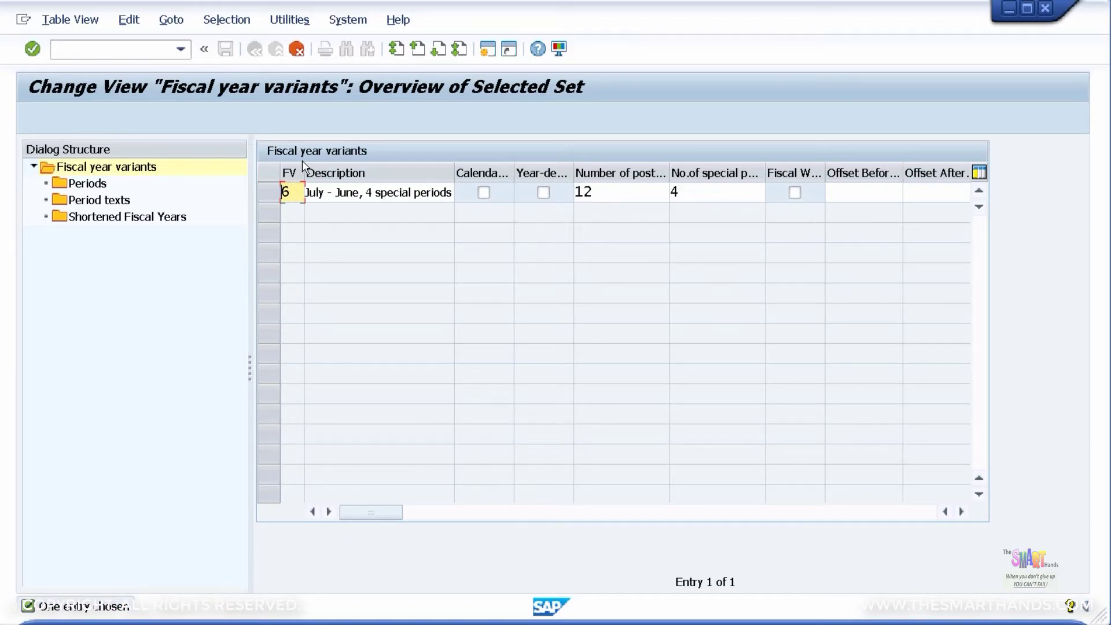
text(Z)
key(Return)
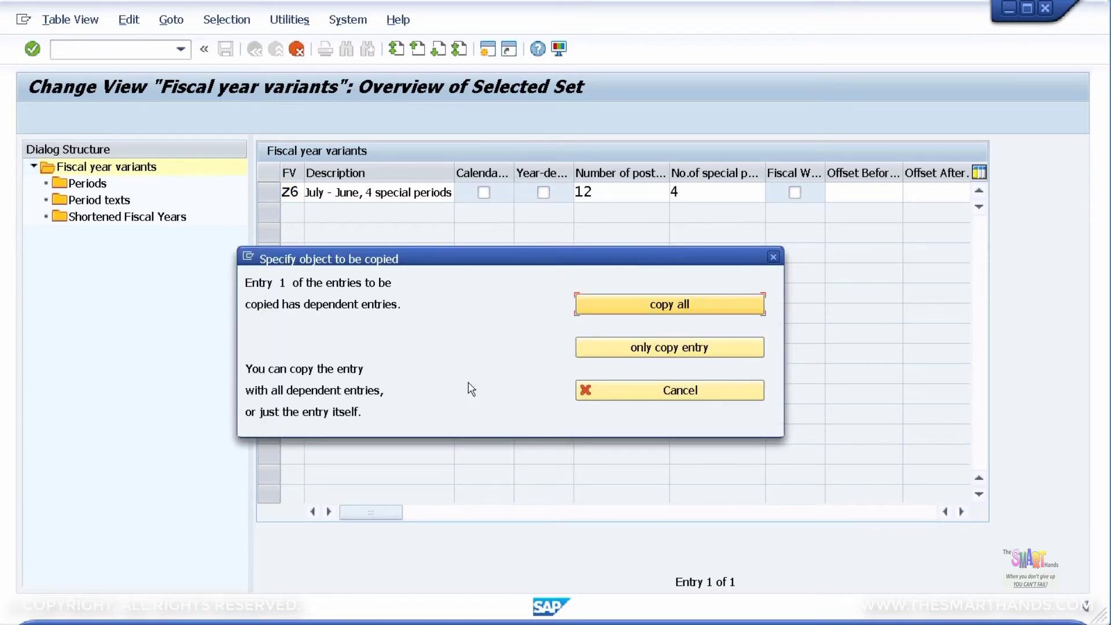
click(680, 307)
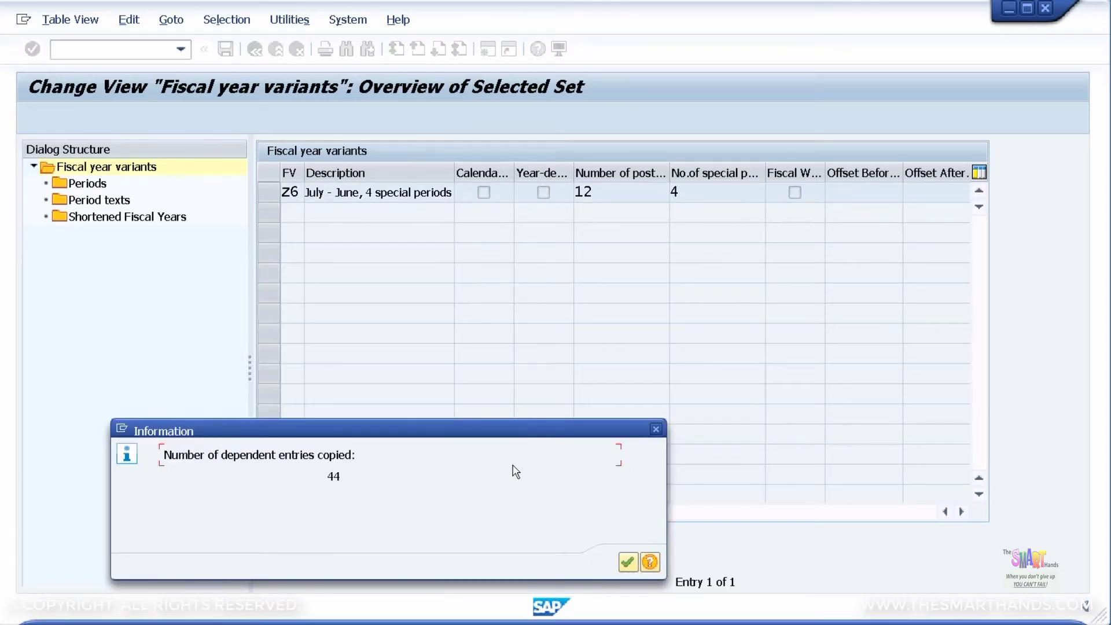
click(628, 564)
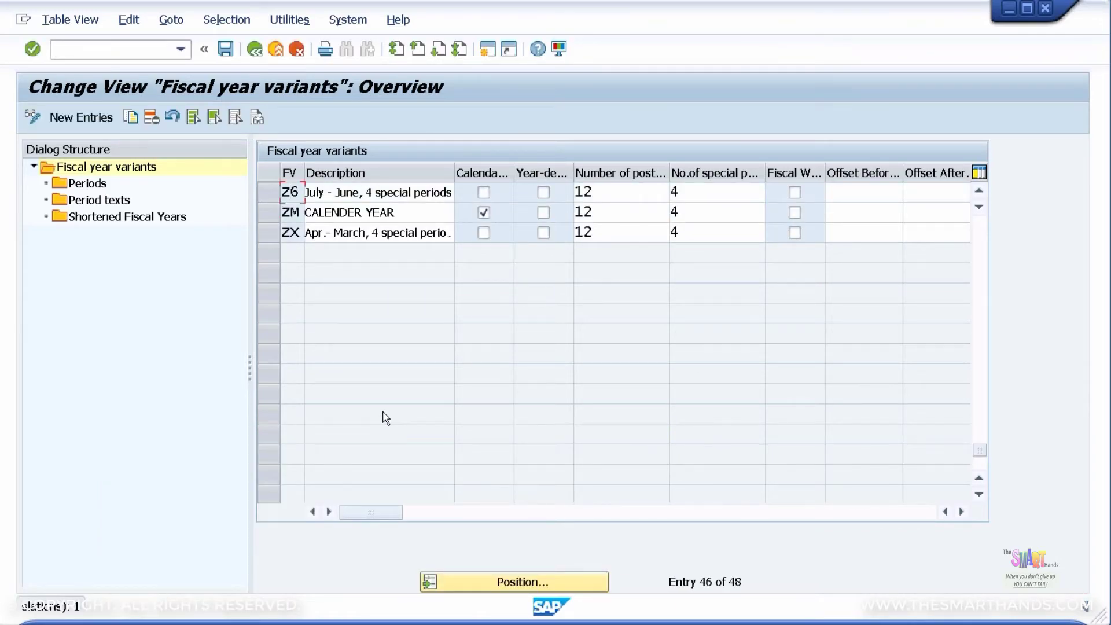
click(271, 191)
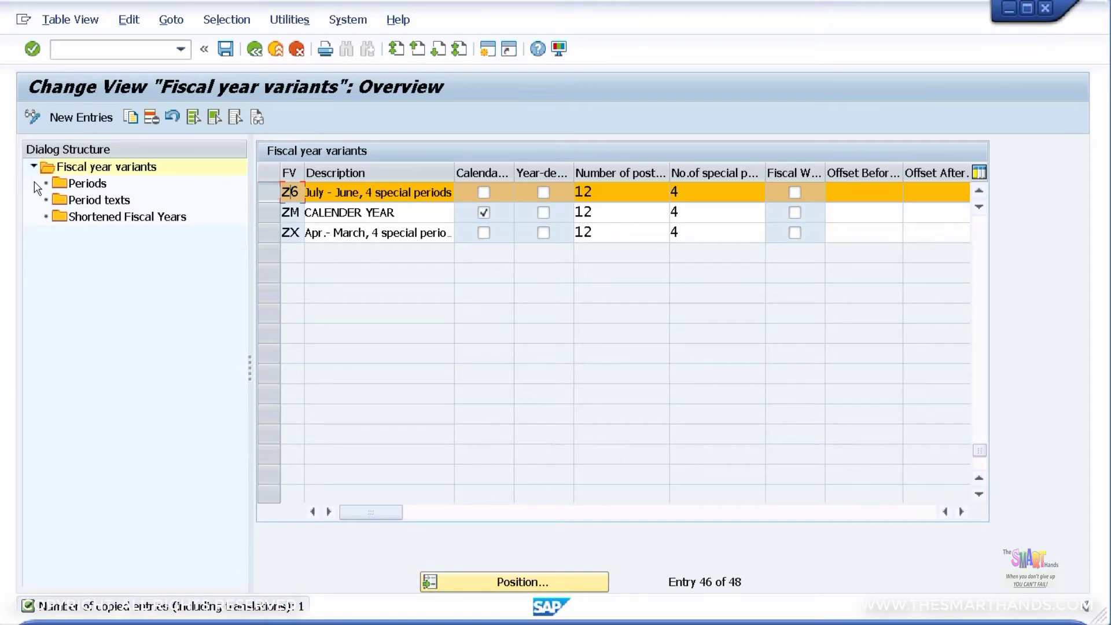
click(88, 185)
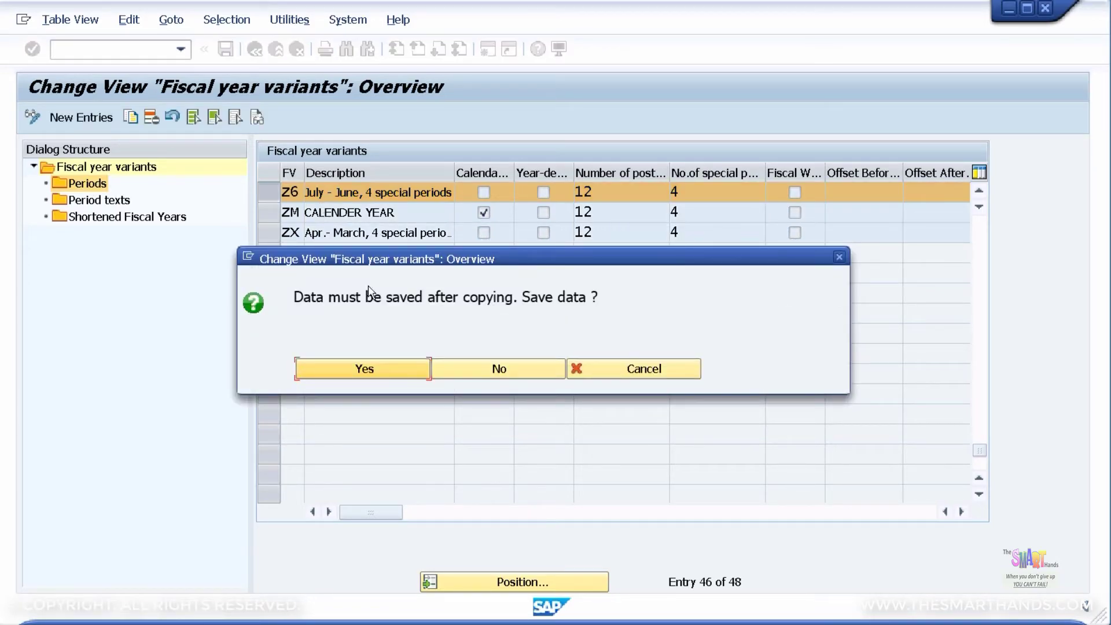
Step: Save variant Z6 under the 'FI Configurations' customizing request and open Z6's period assignments
click(373, 369)
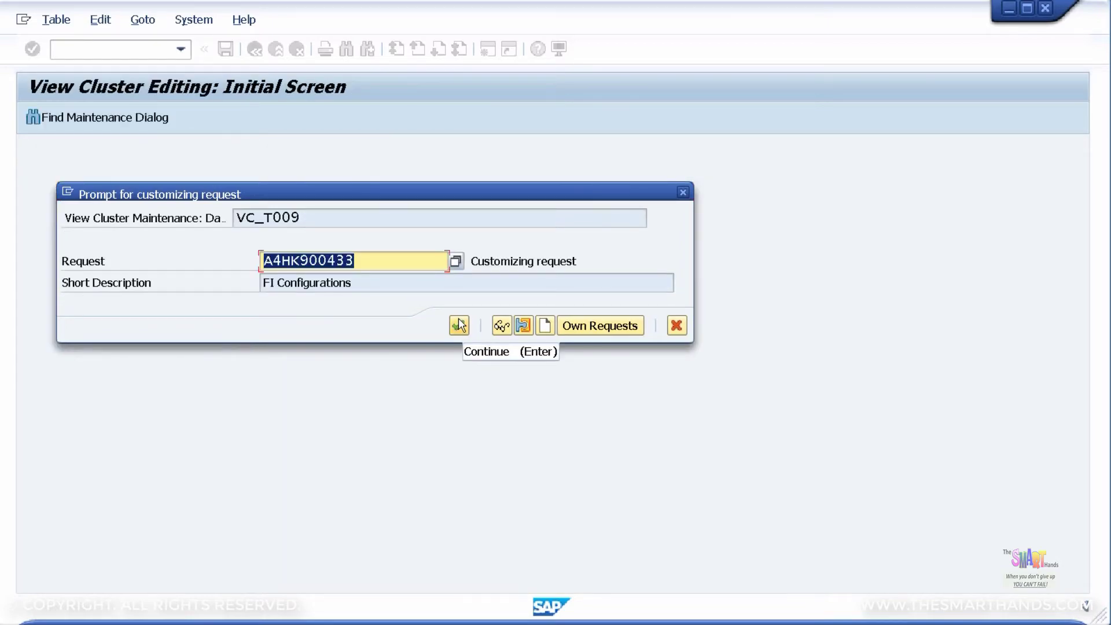
key(Return)
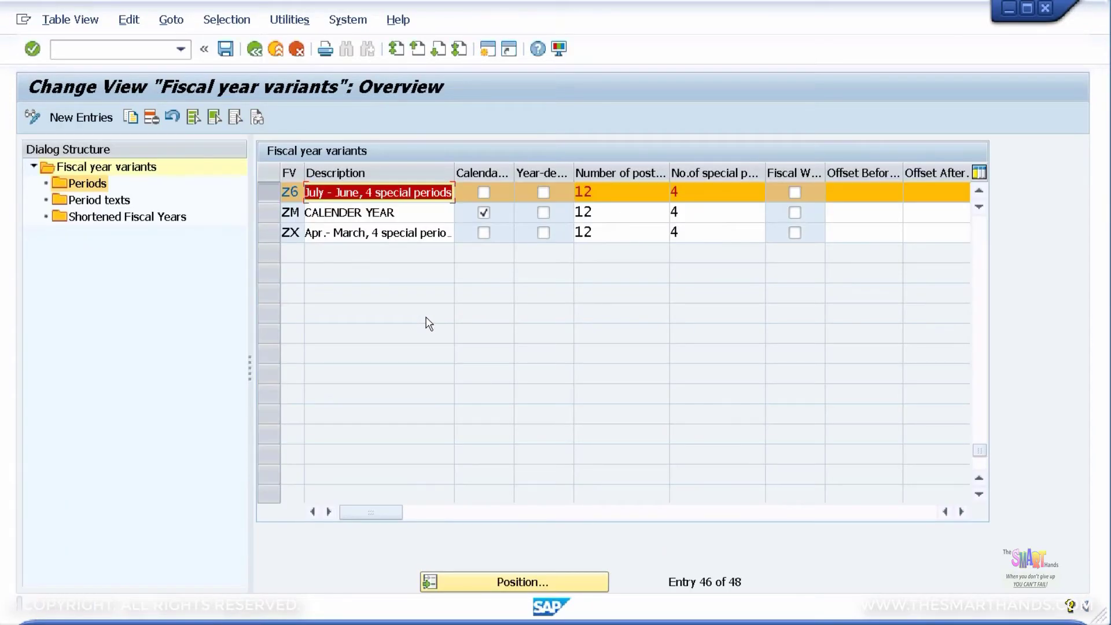
double_click(96, 185)
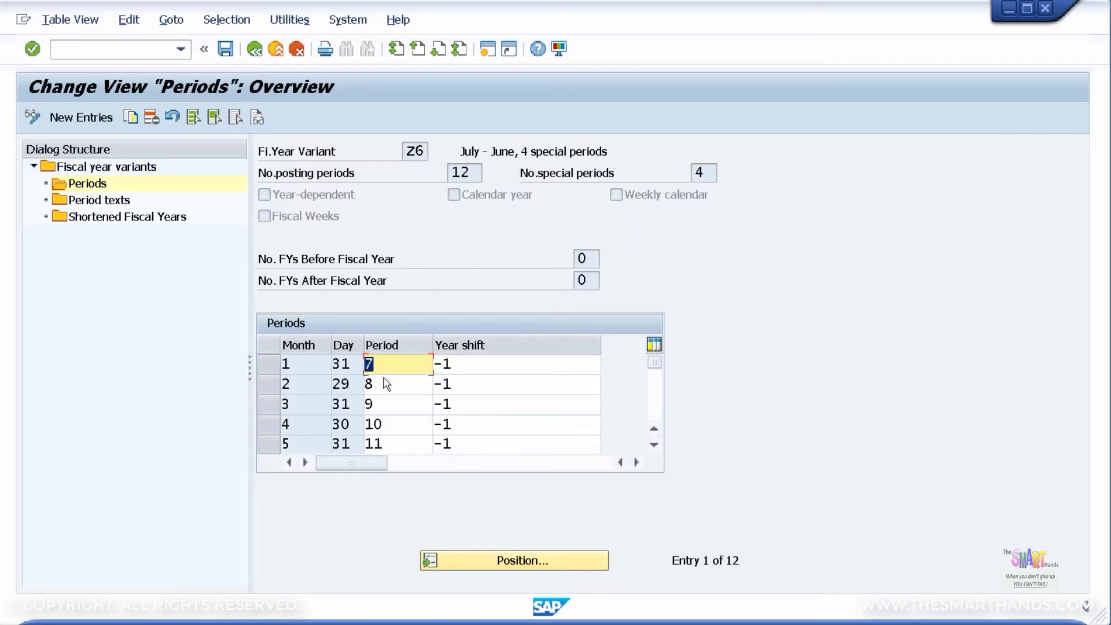
key(Down)
key(Down)
click(311, 363)
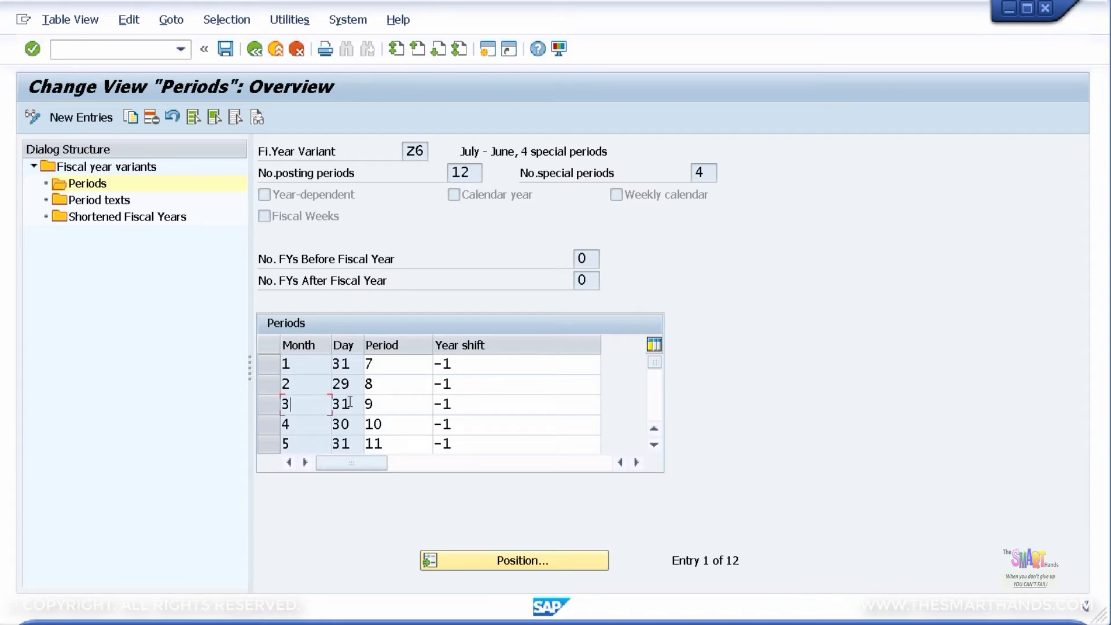
click(349, 403)
click(350, 424)
key(Down)
click(382, 362)
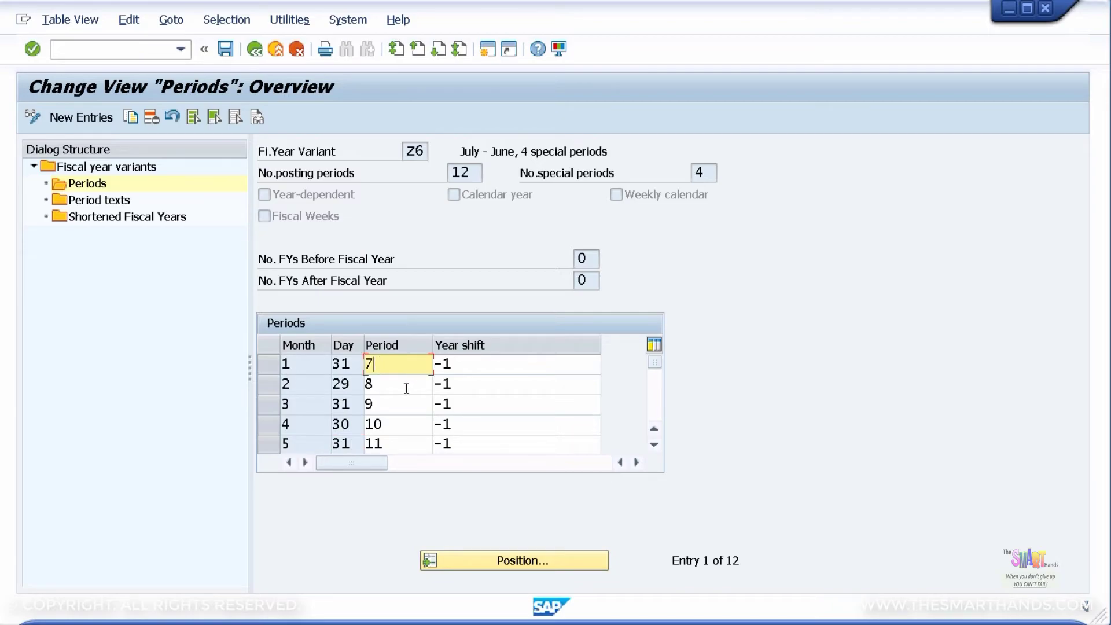
click(654, 444)
click(654, 445)
click(653, 444)
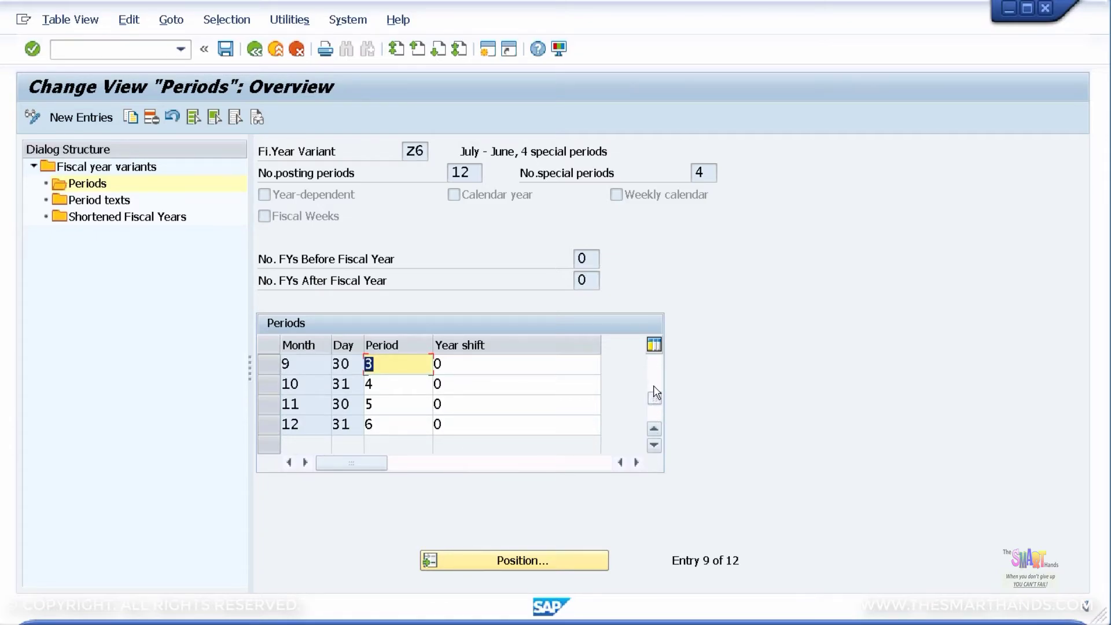
click(340, 383)
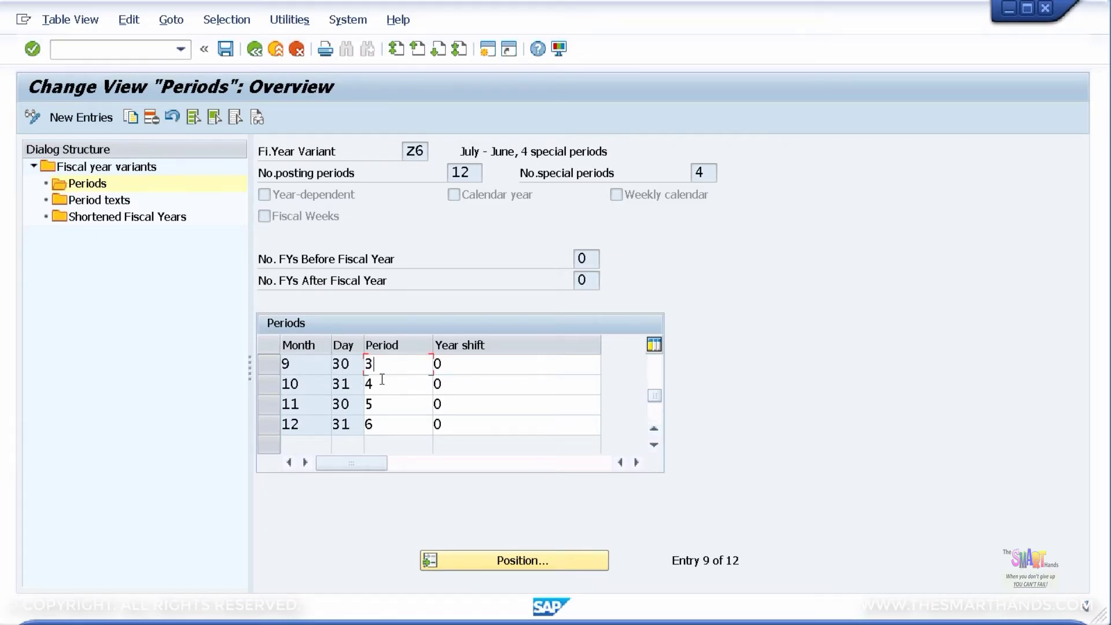
scroll(383, 381, up, 1)
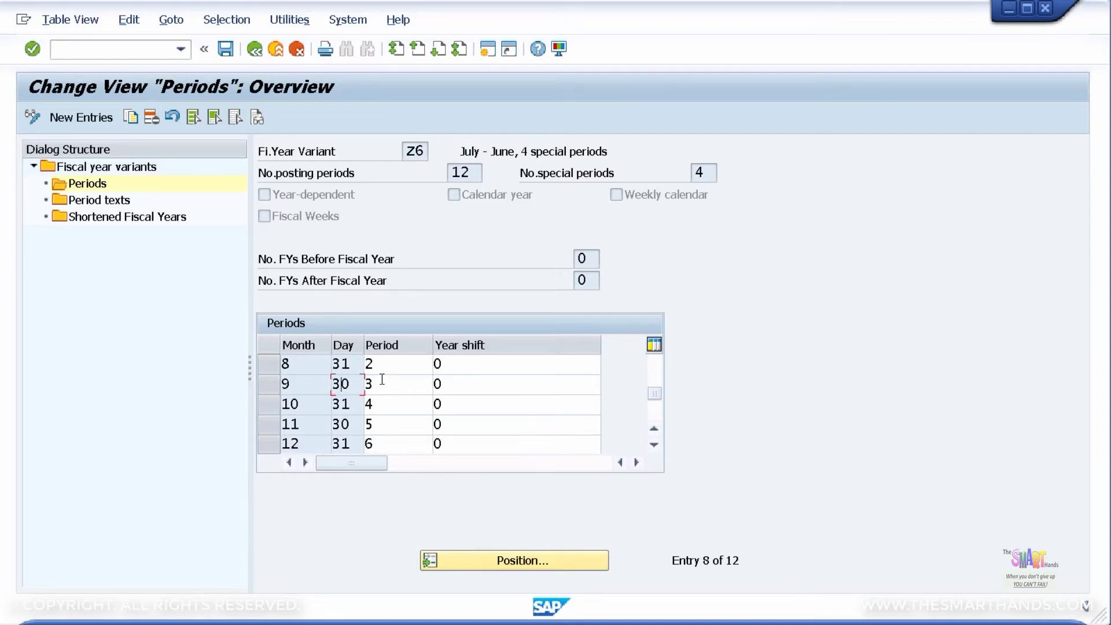
scroll(647, 384, up, 3)
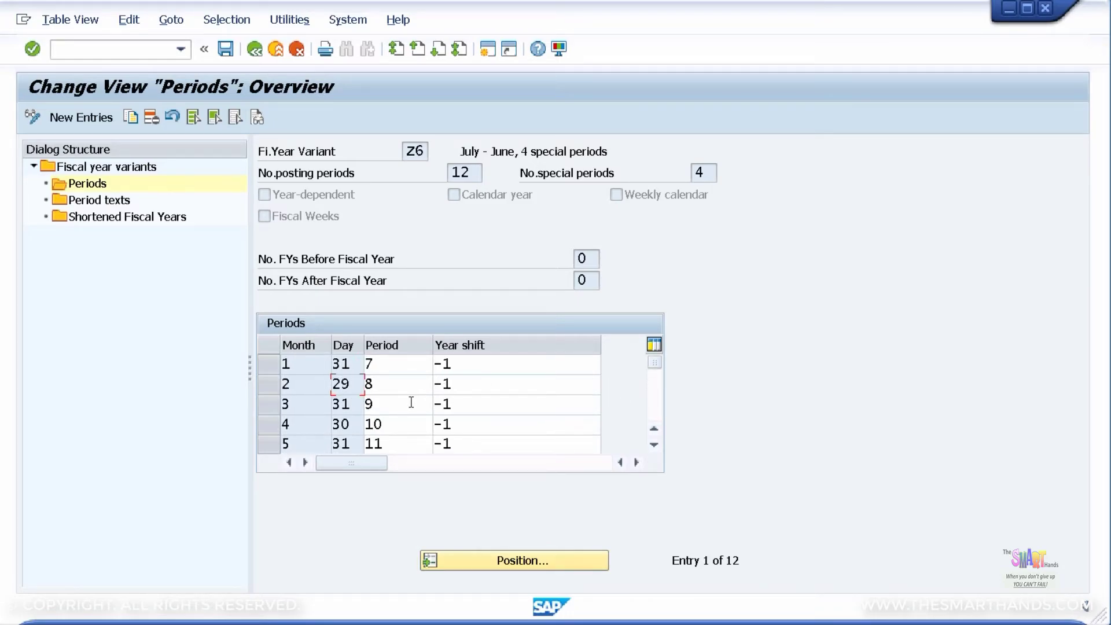
scroll(493, 407, down, 1)
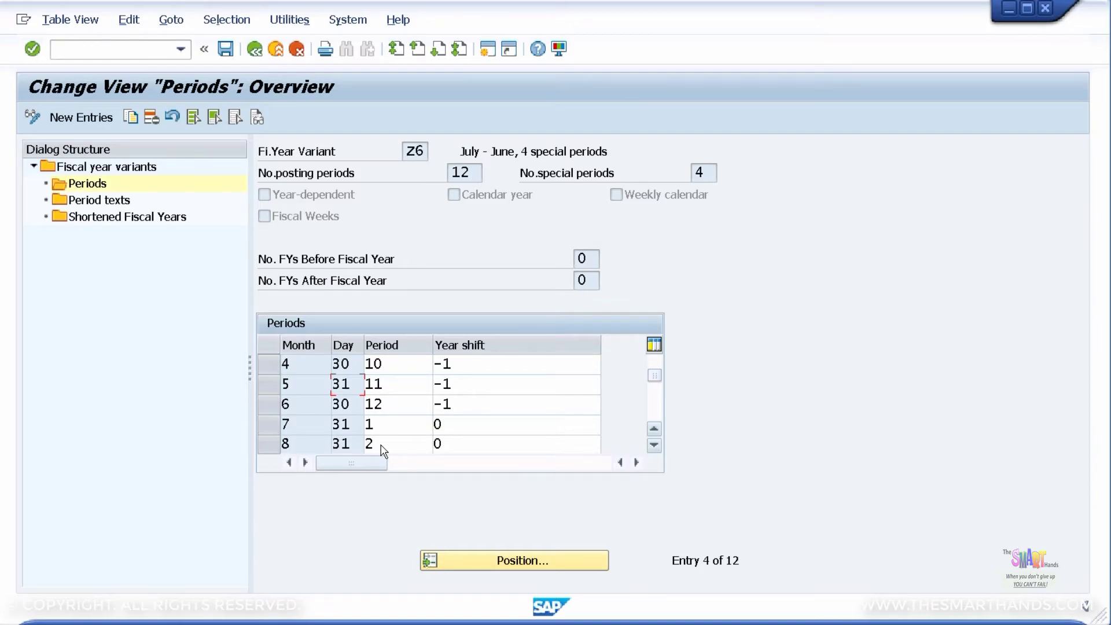
click(653, 446)
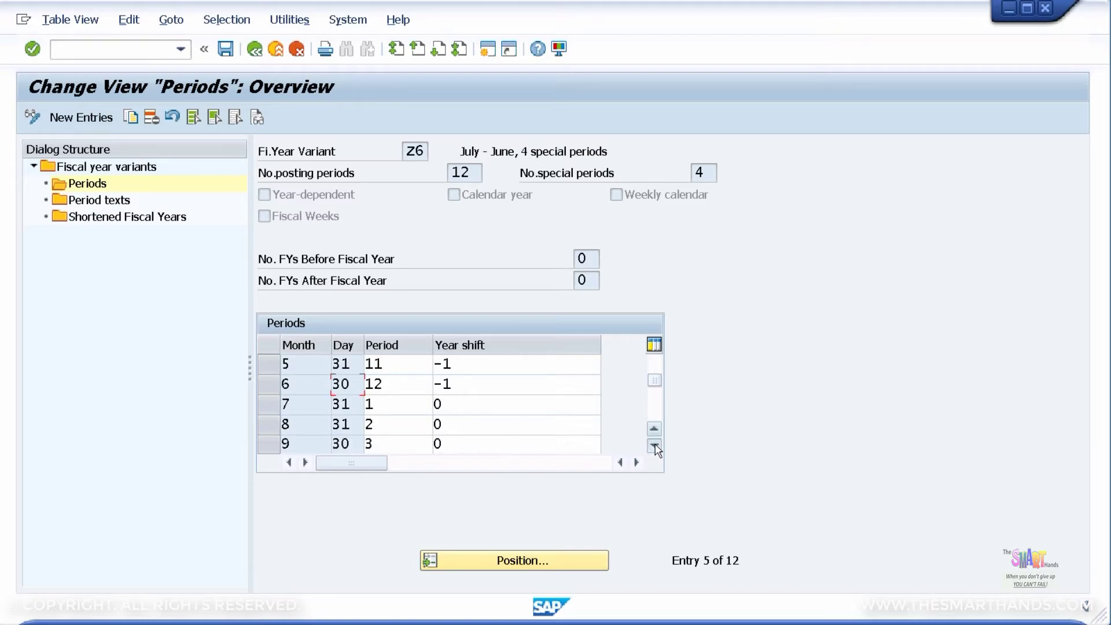
click(654, 446)
click(654, 446)
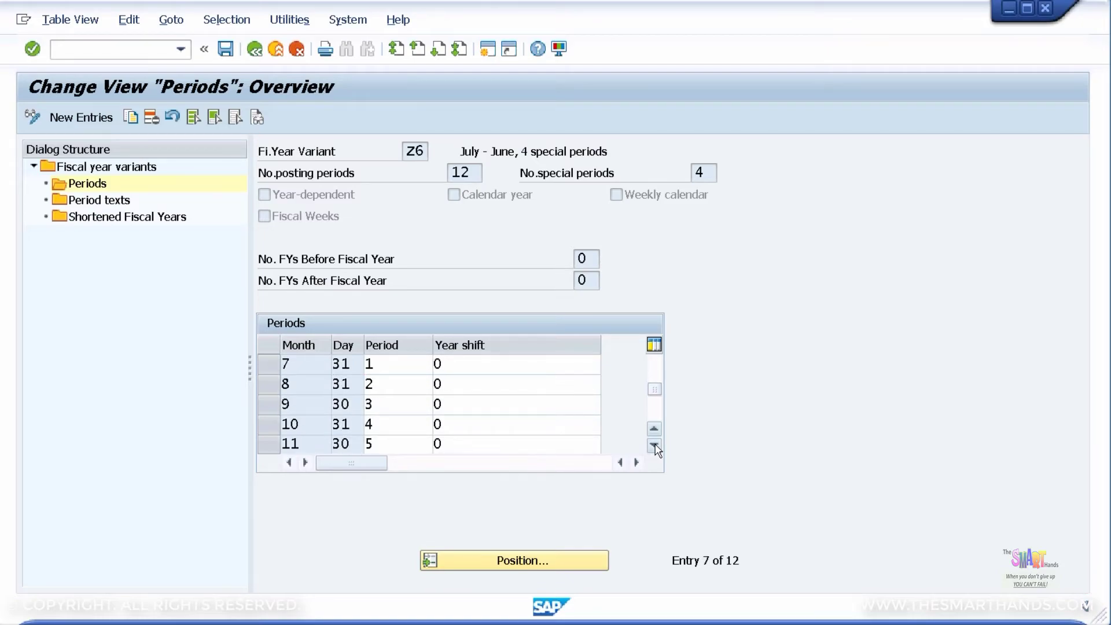
click(653, 446)
click(653, 446)
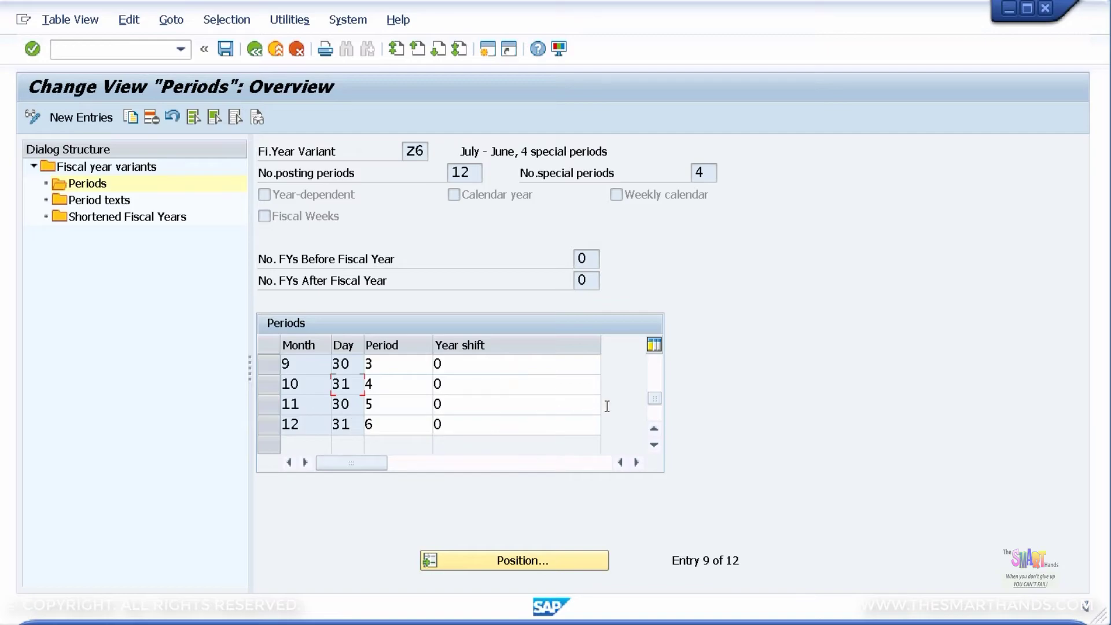
click(654, 363)
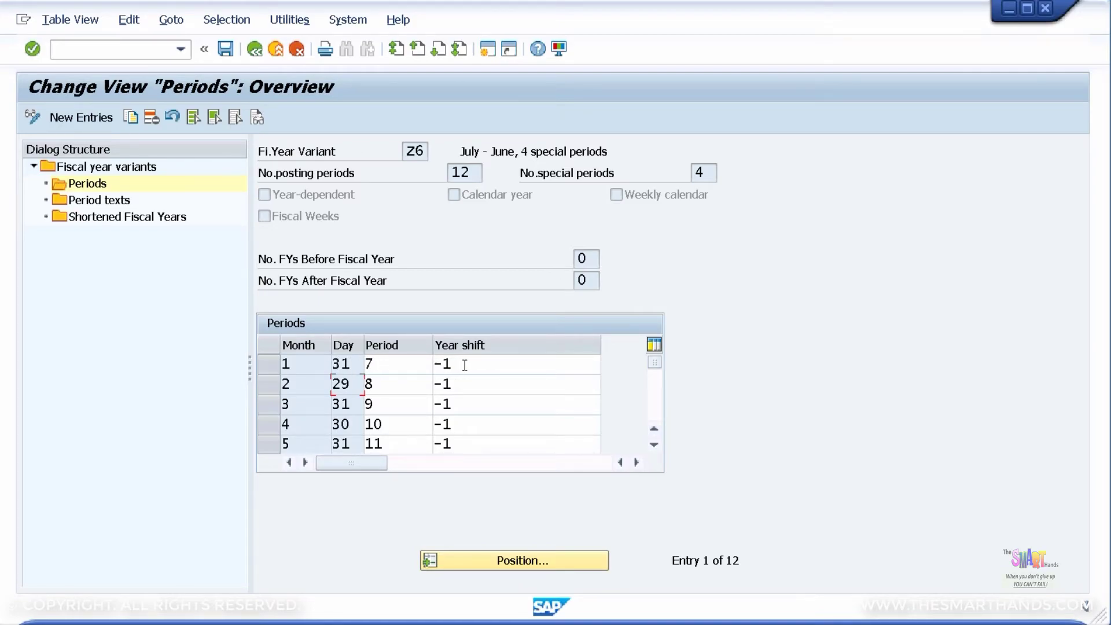
drag(441, 364, 426, 362)
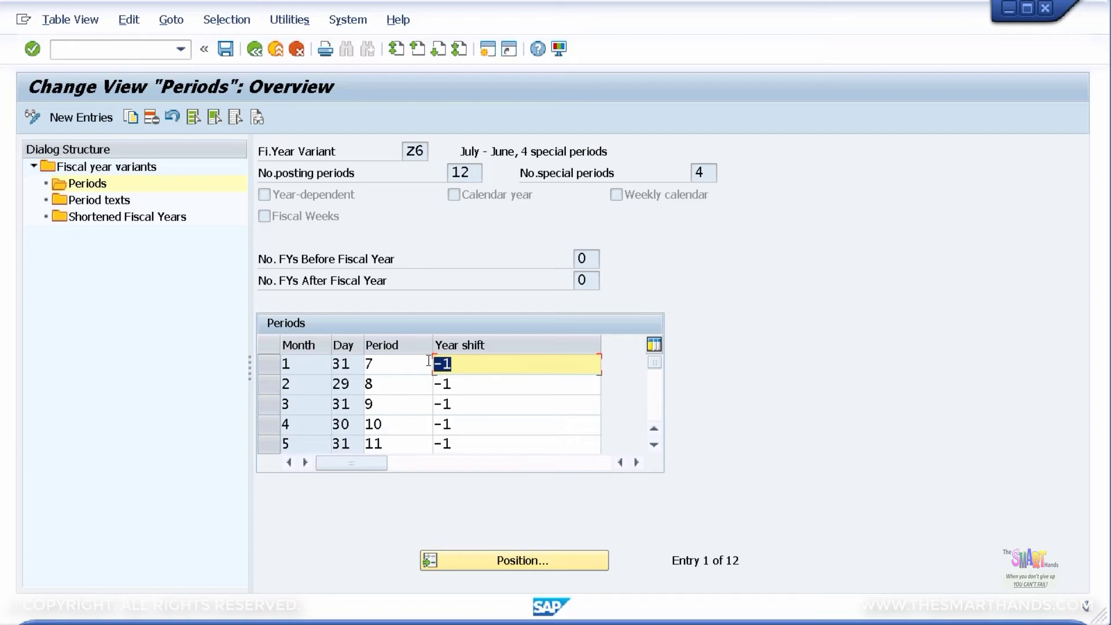
Step: Change Z6's year shift from -1 to +1 for the first months, starting with months 1 and 2
text(+1)
key(Down)
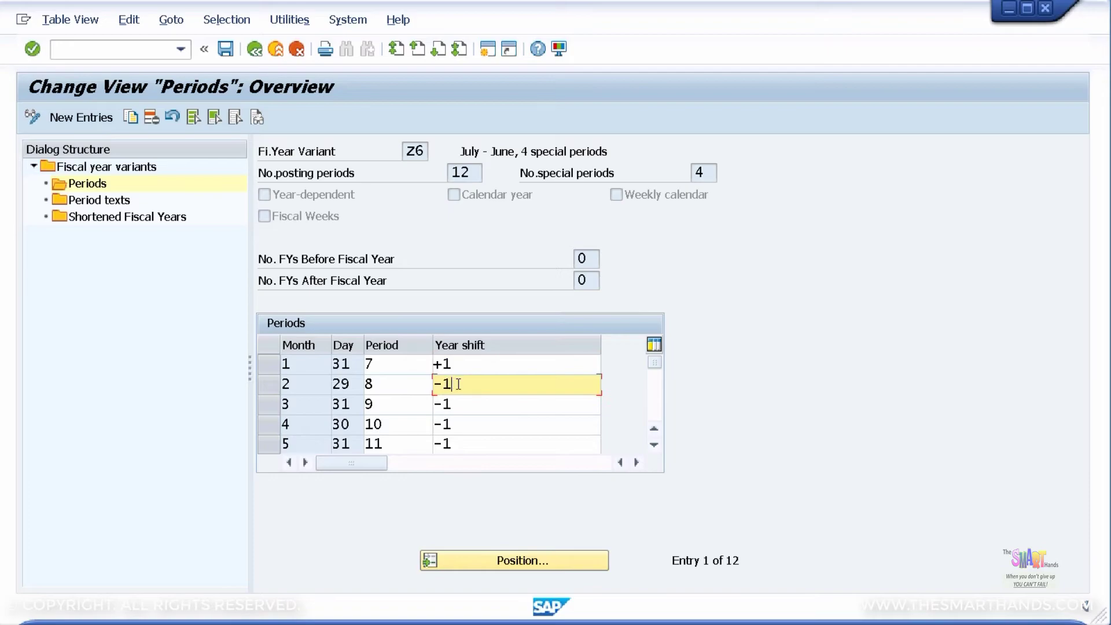
key(shift+Home)
text(+1)
key(Down)
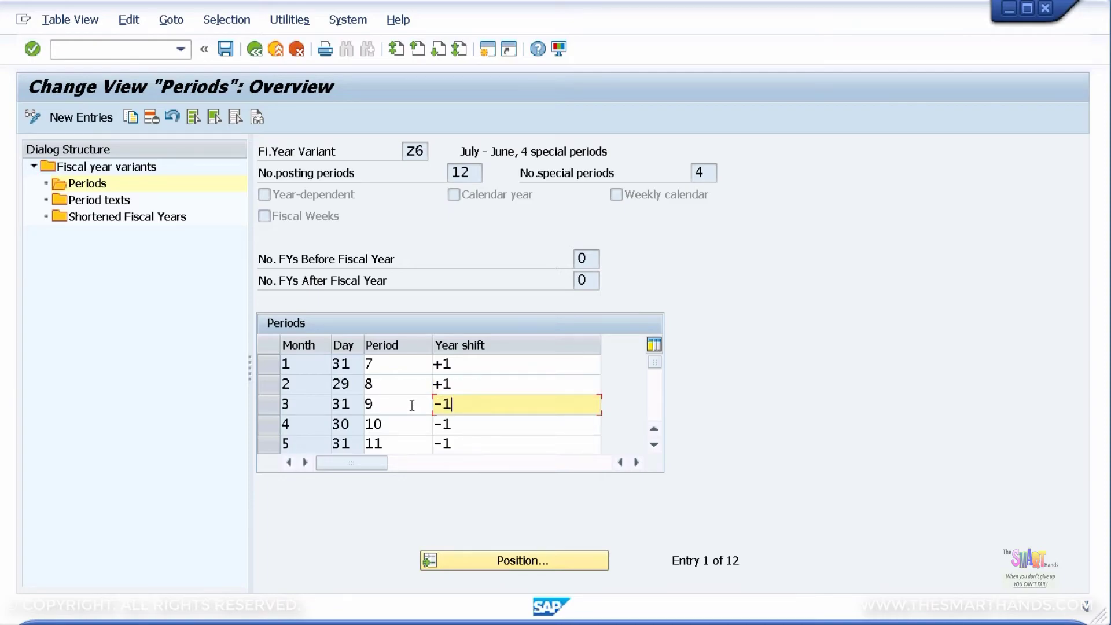
key(shift+Home)
text(+1)
key(Down)
key(shift+Home)
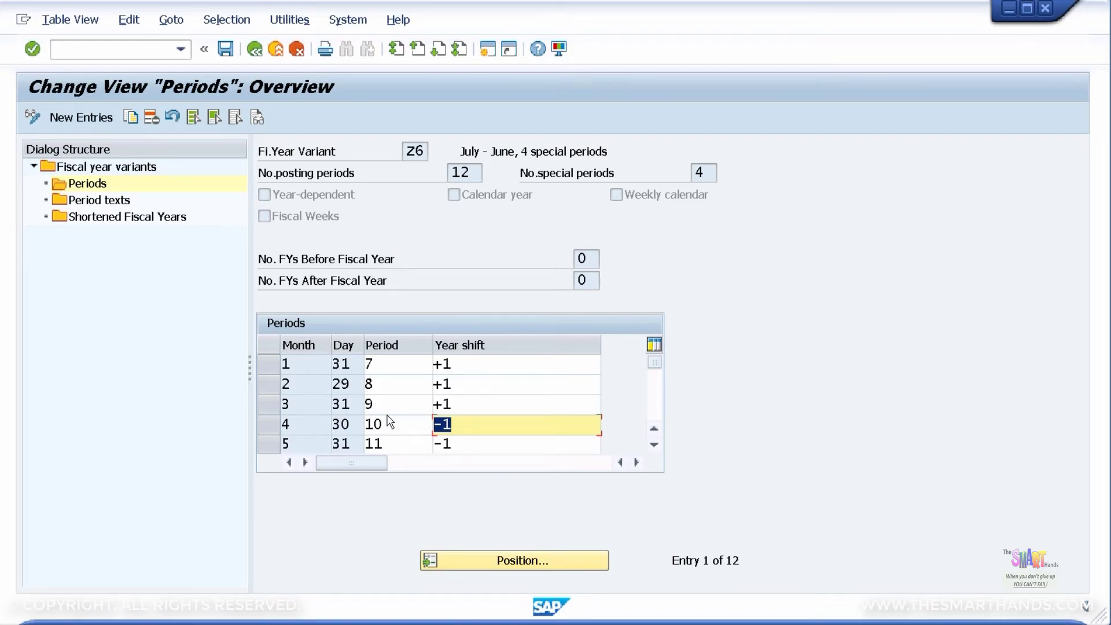
Step: Set the year shift to +1 for months 4 through 6, acknowledging the period assignment warning
text(+1)
click(464, 443)
key(shift+Left)
key(shift+Left)
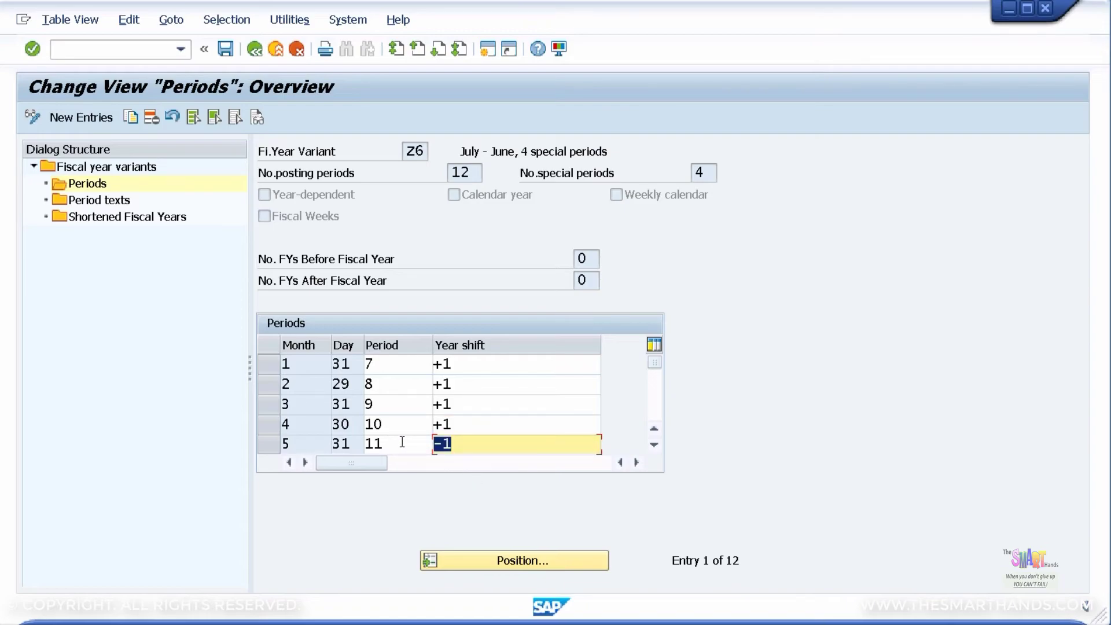
text(+1)
click(654, 445)
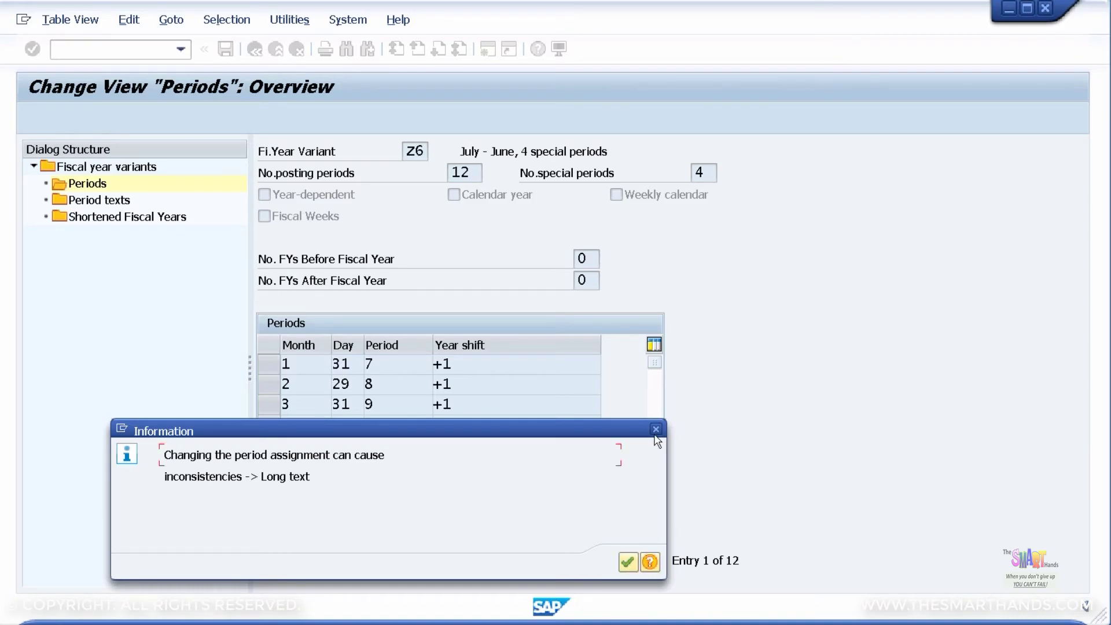
click(628, 562)
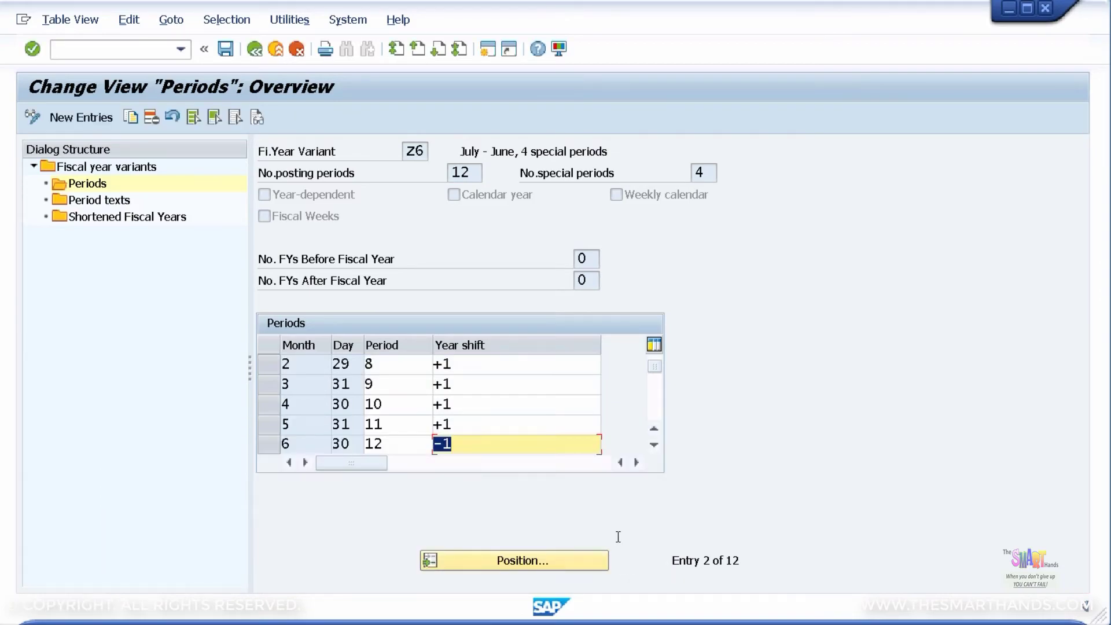
click(528, 443)
key(BackSpace)
key(BackSpace)
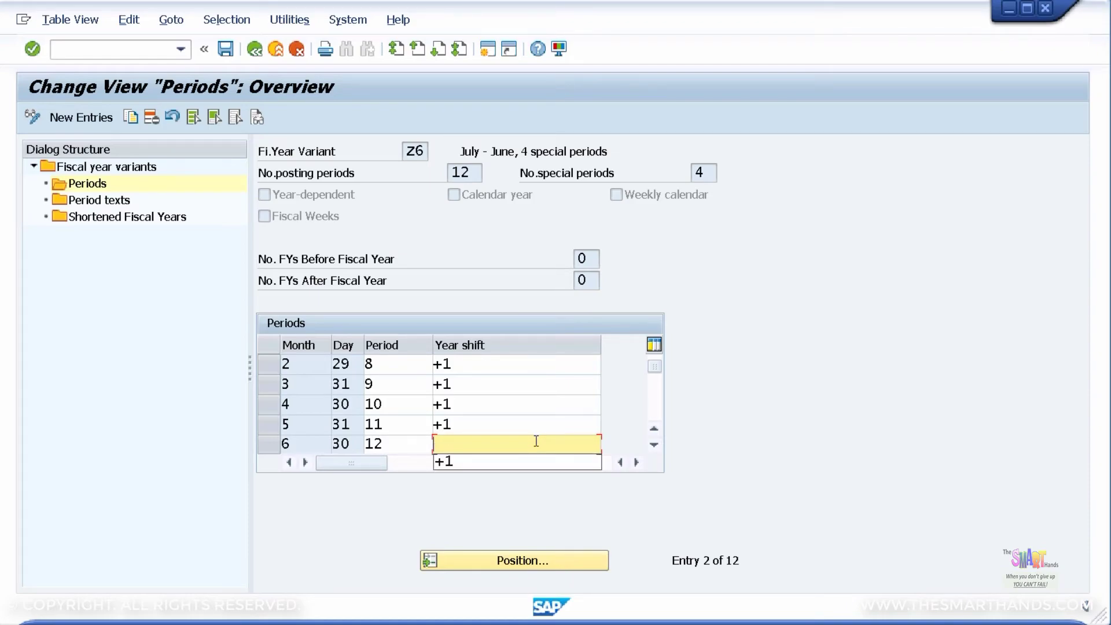
text(+1)
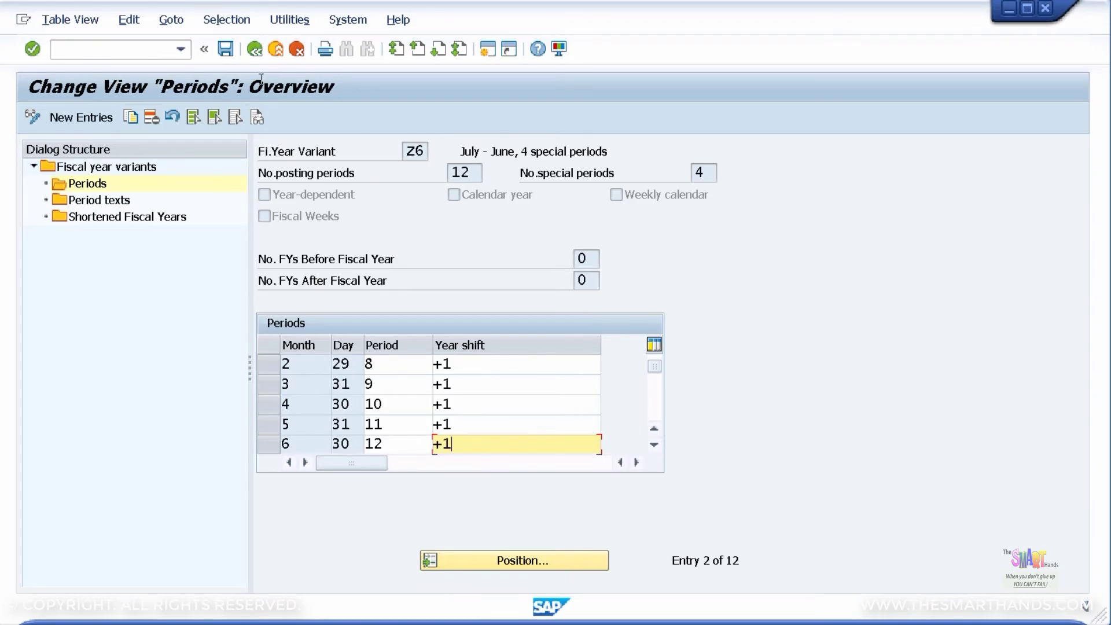
Step: Attempt to save Z6's periods, dismiss the order and 'Data not saved' messages, and return to the variant list
click(225, 49)
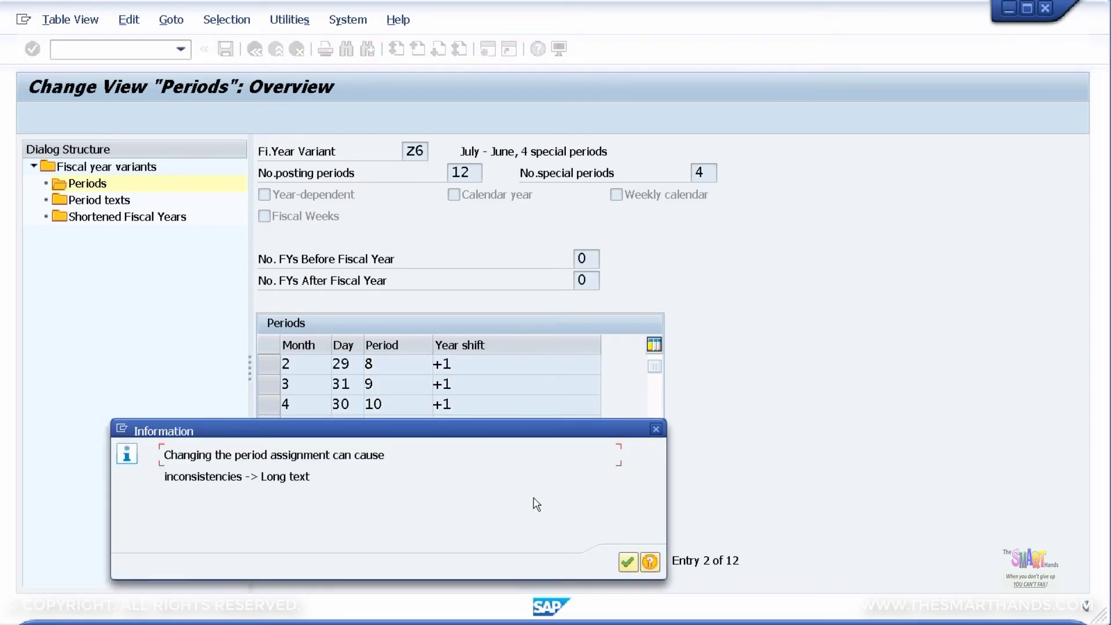
click(626, 562)
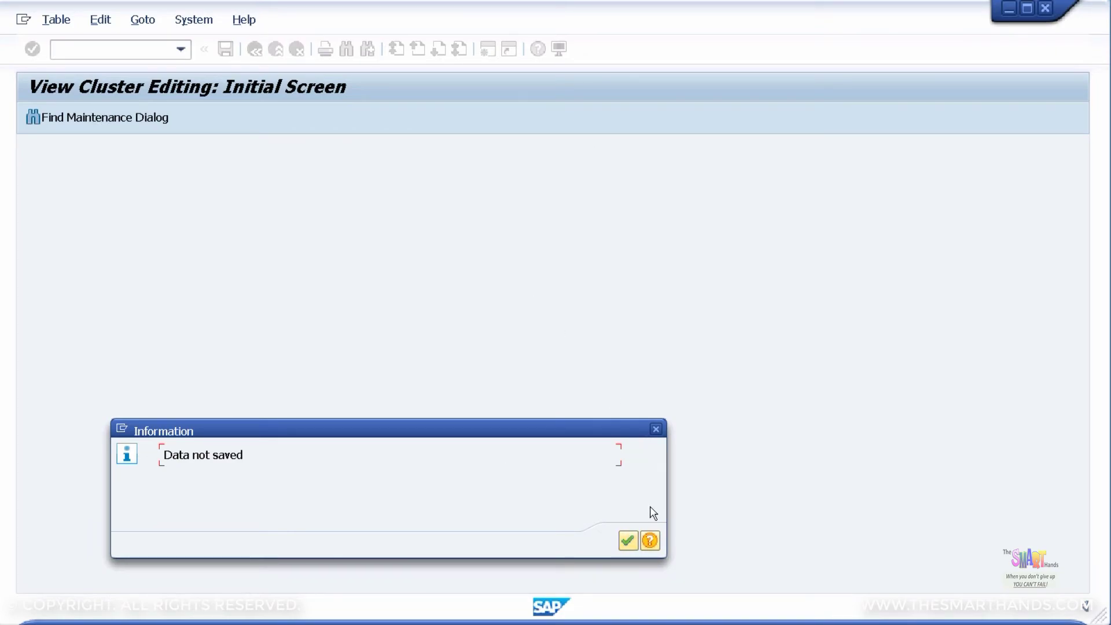
click(629, 541)
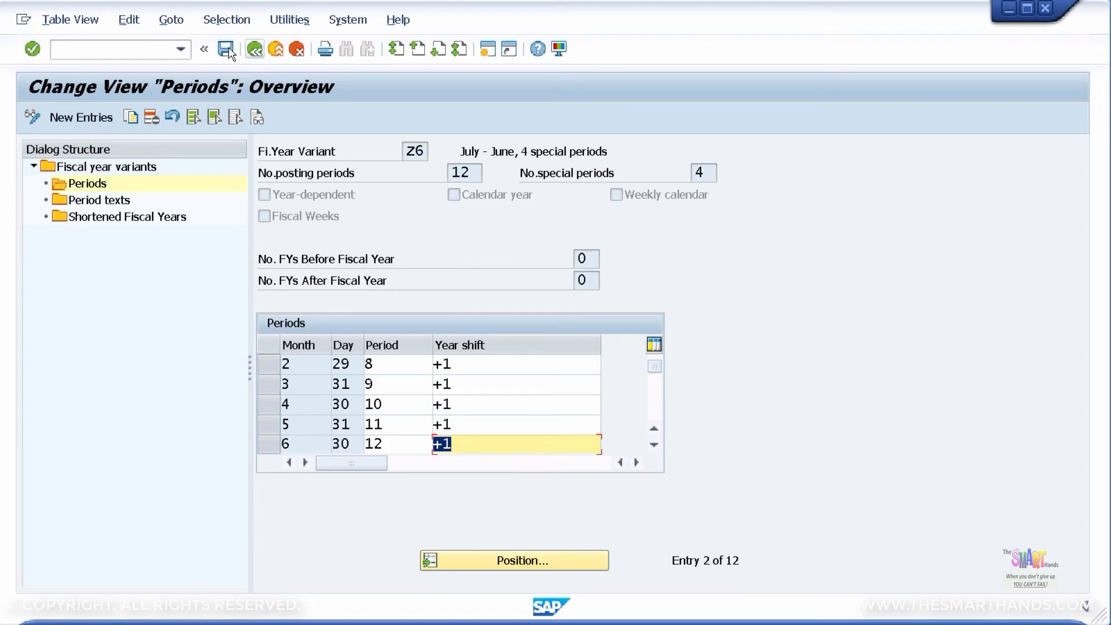
click(254, 50)
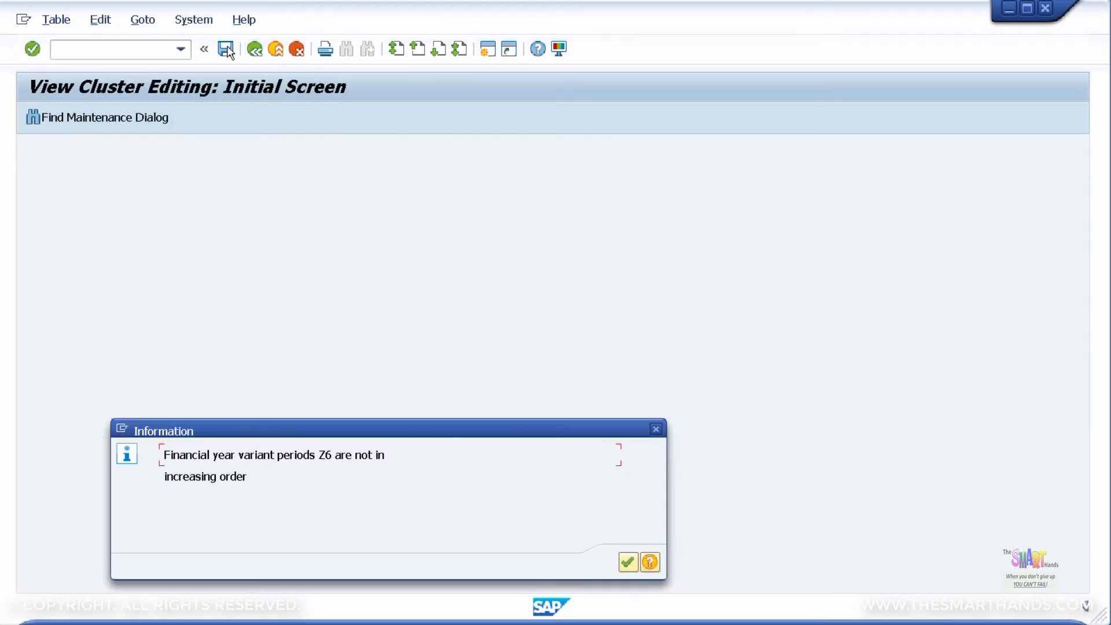
click(626, 561)
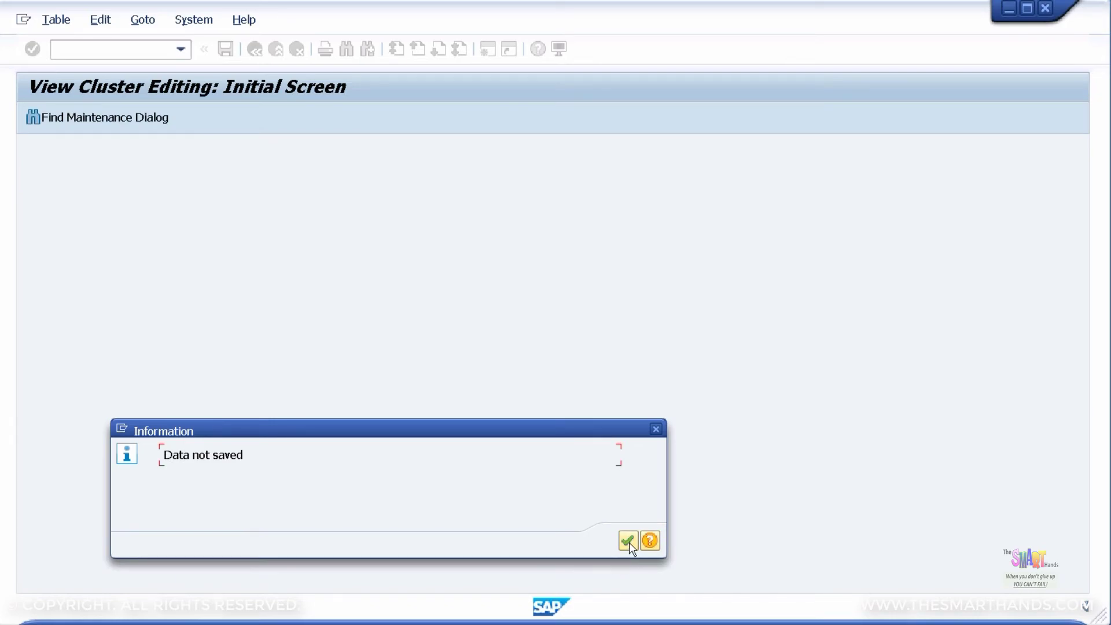
click(628, 543)
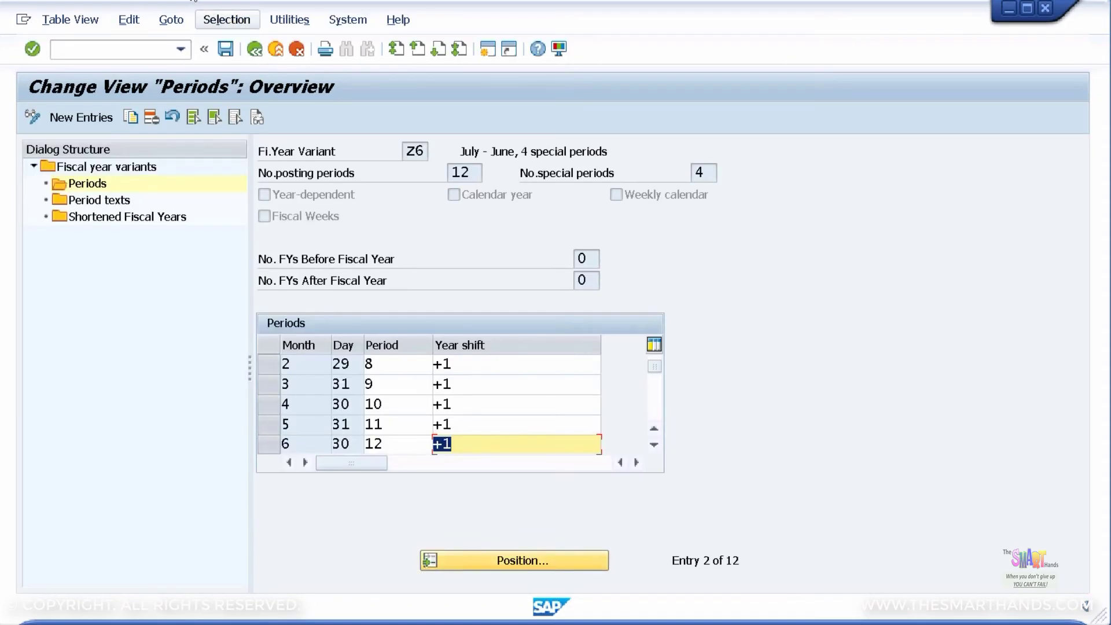
click(255, 48)
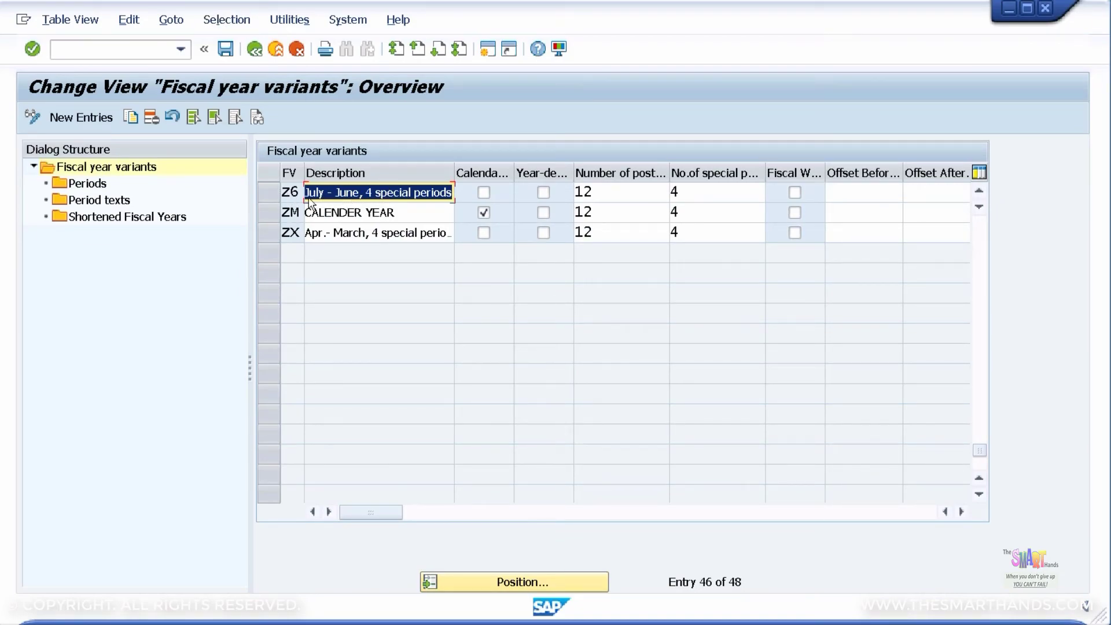
Step: Correct the Z6 description spacing to read 'July - June, 4 special periods'
click(440, 198)
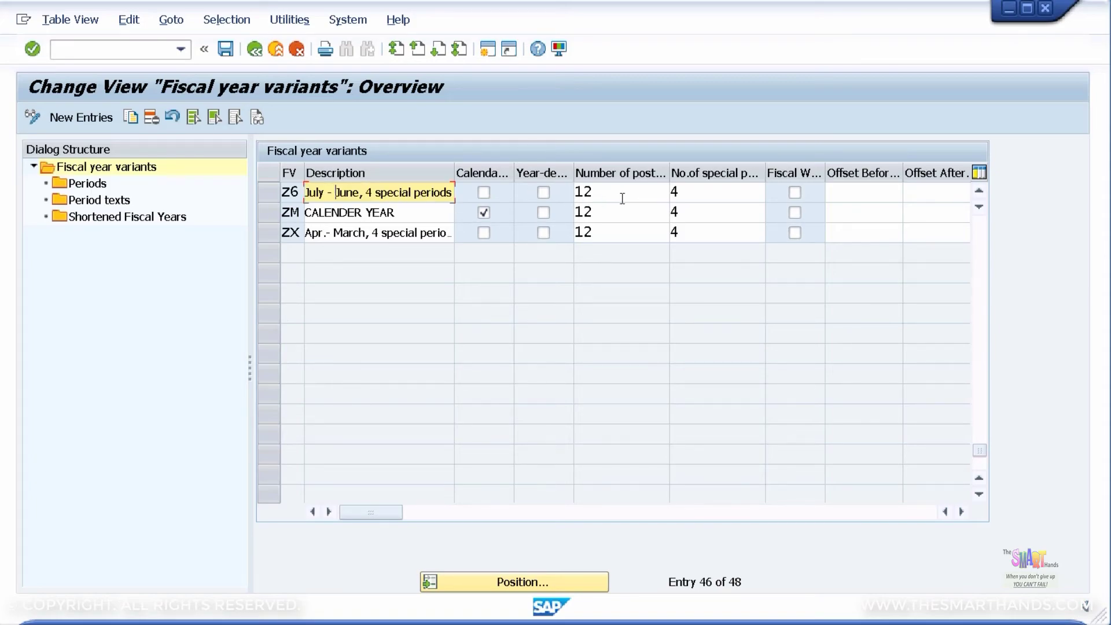
click(325, 190)
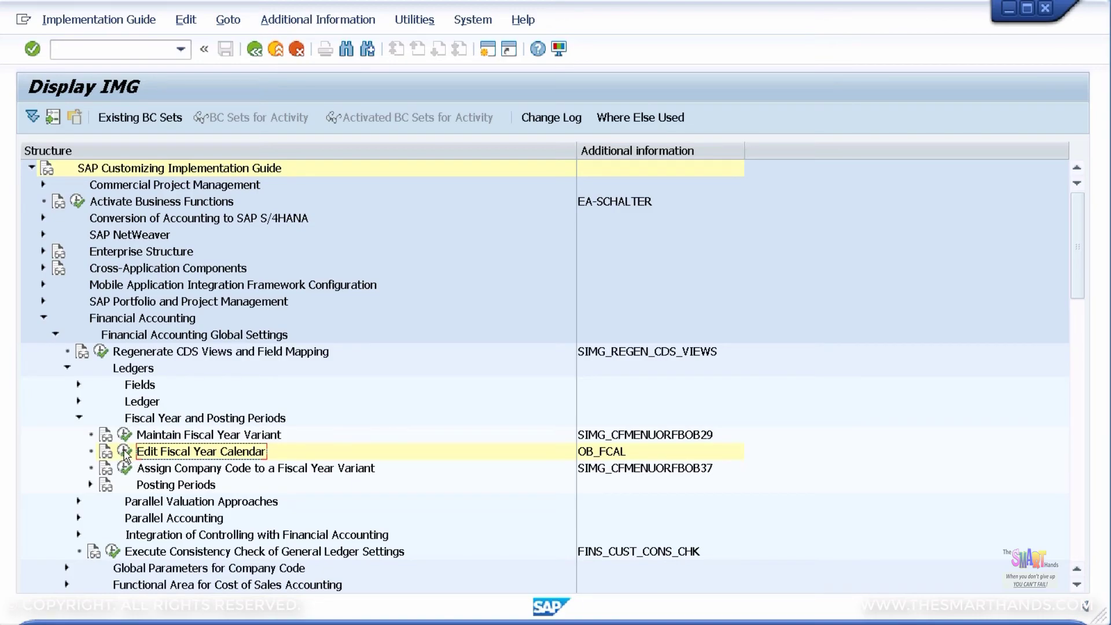
Step: Generate the fiscal year calendar for variant Z6 and go back to the customizing guide
click(124, 452)
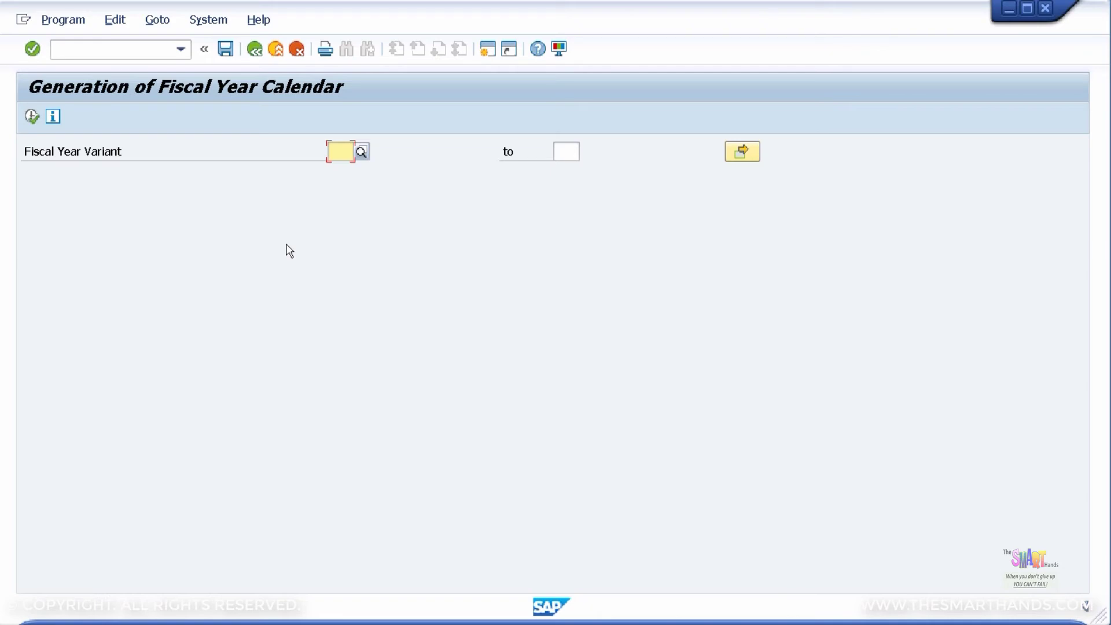
text(Z6)
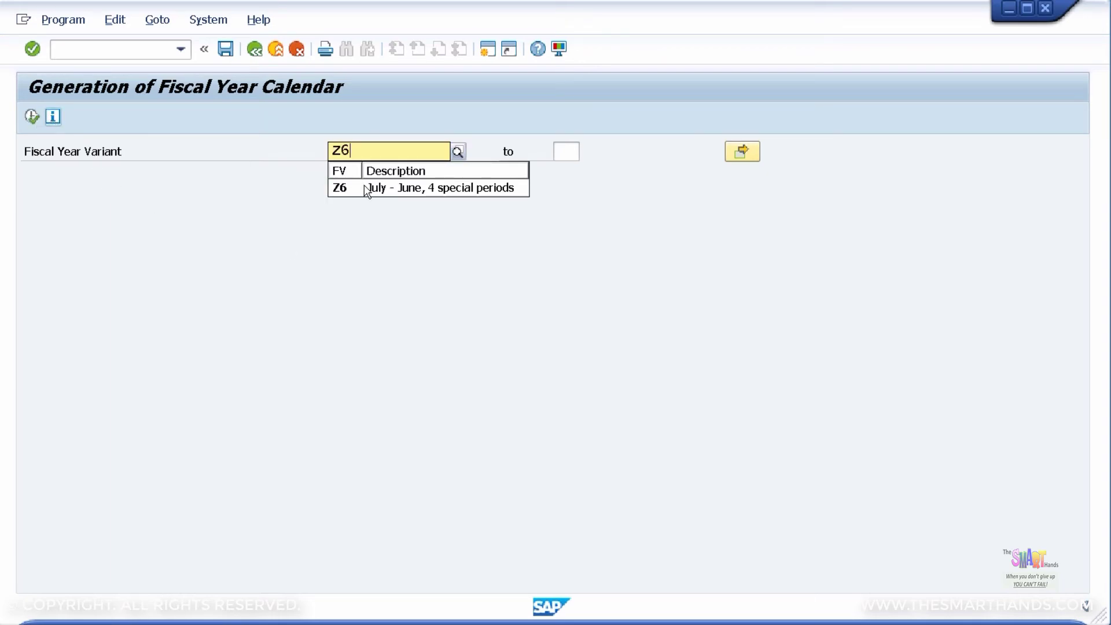
key(Return)
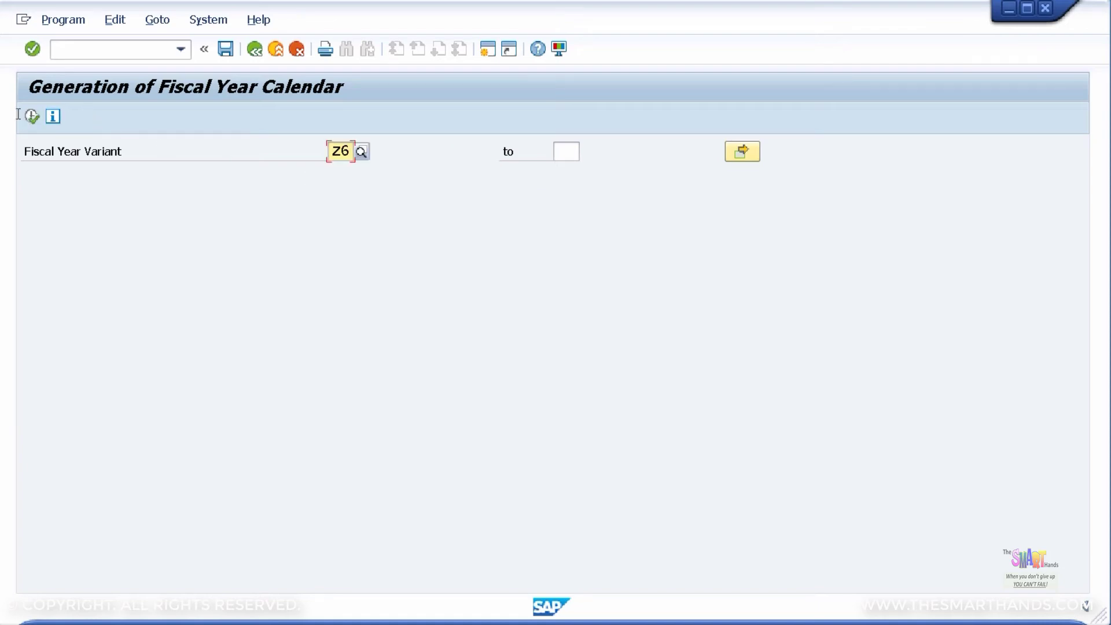
click(31, 118)
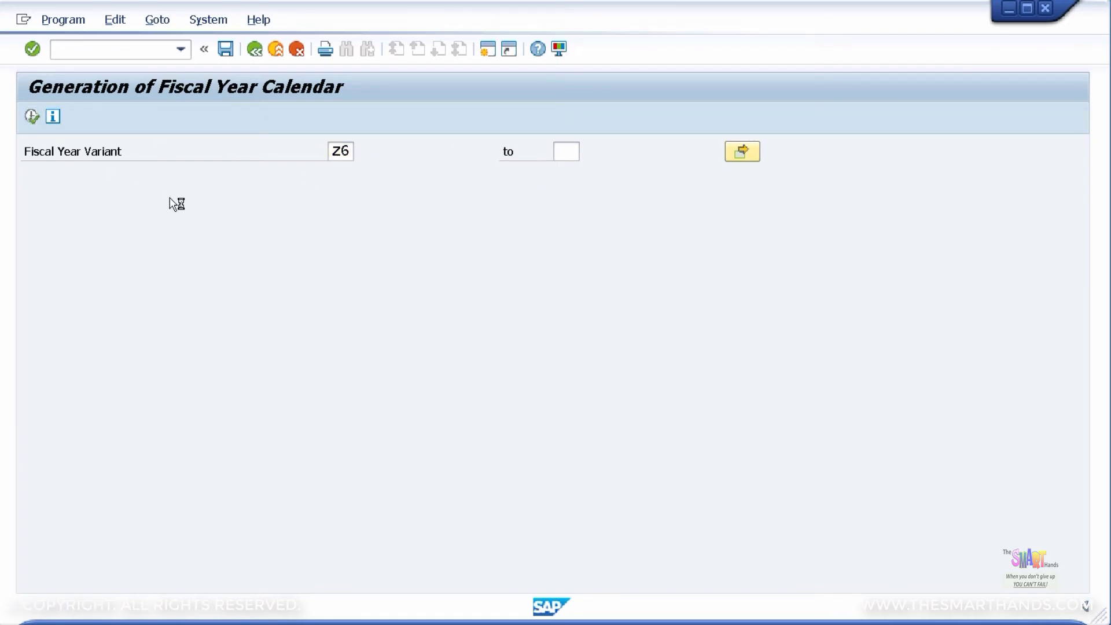
click(255, 51)
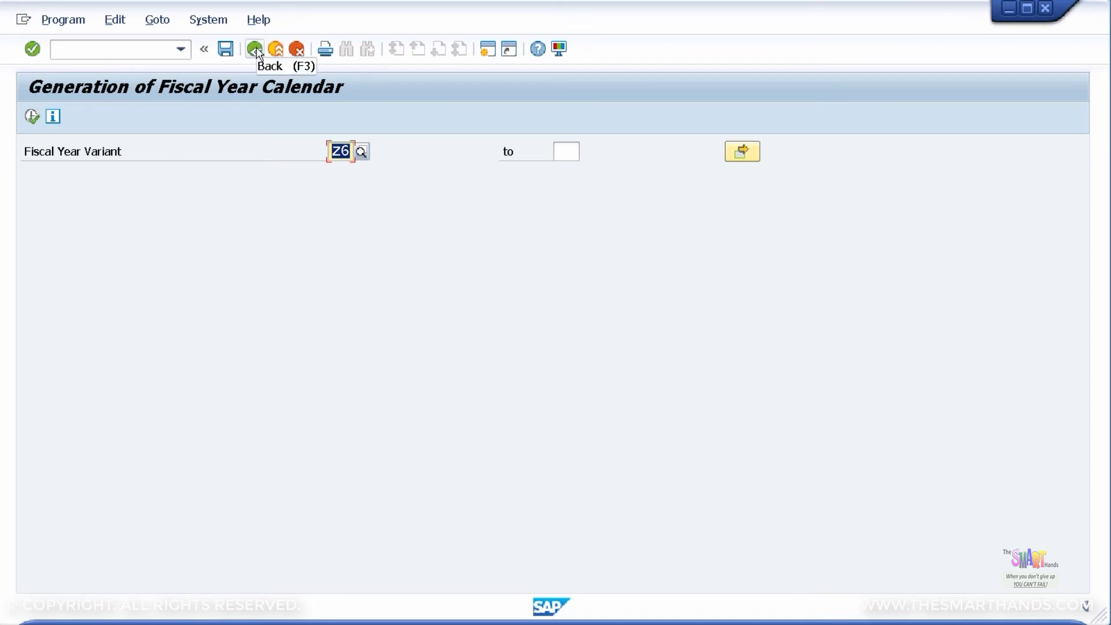
click(255, 50)
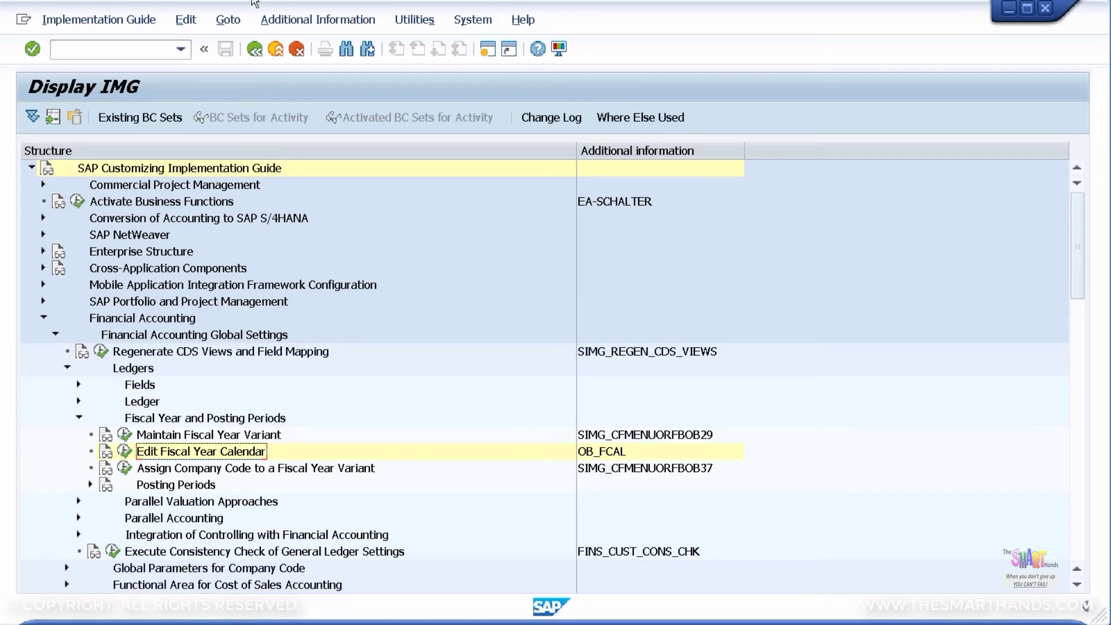
Step: Run the IMG activity 'Assign Company Code to a Fiscal Year Variant' to show the assignment table
key(Down)
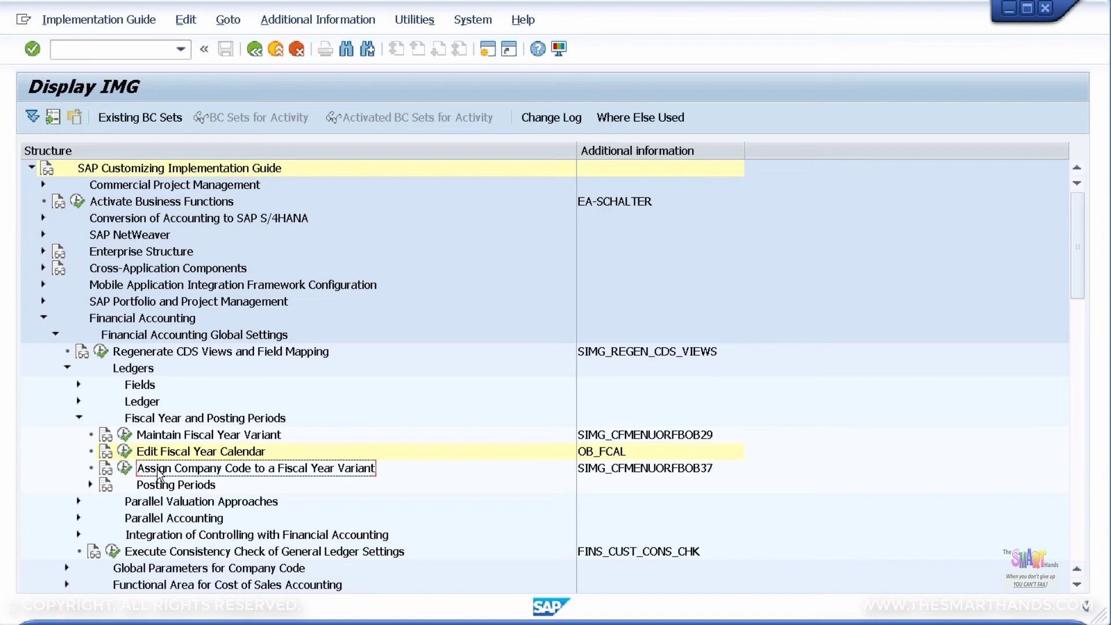
click(124, 469)
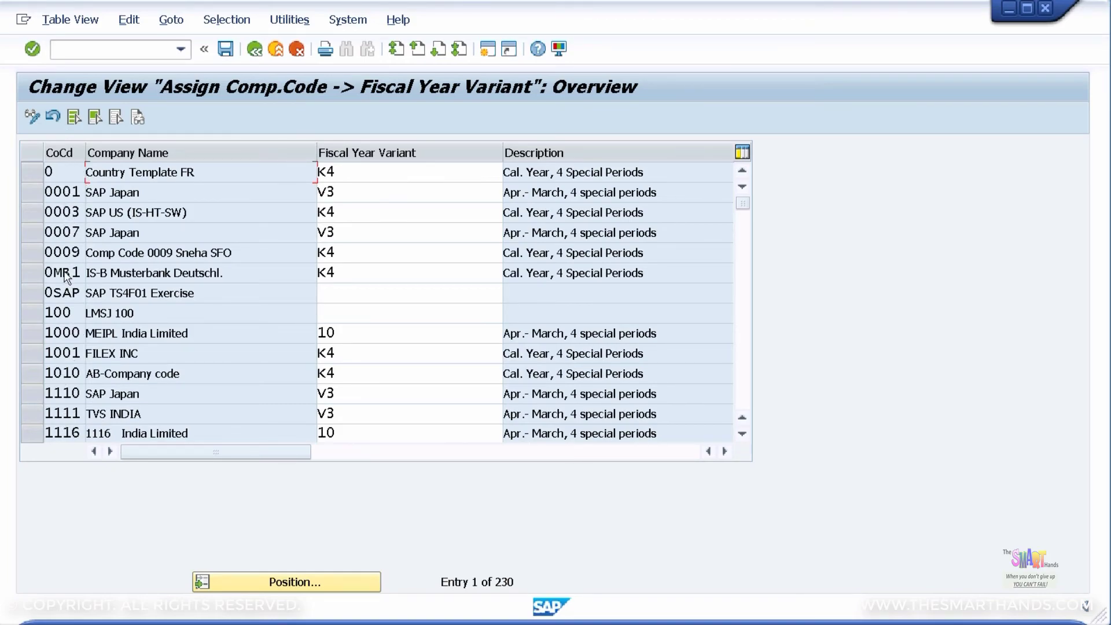
Step: Position the company code assignment table at company code M001
click(325, 583)
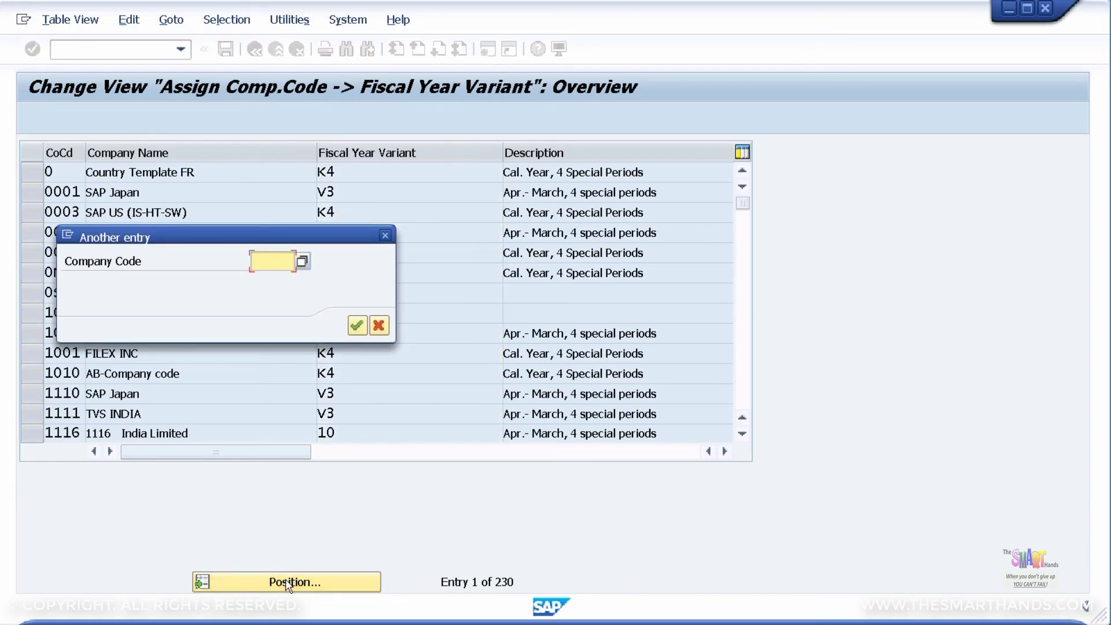
click(276, 261)
text(M)
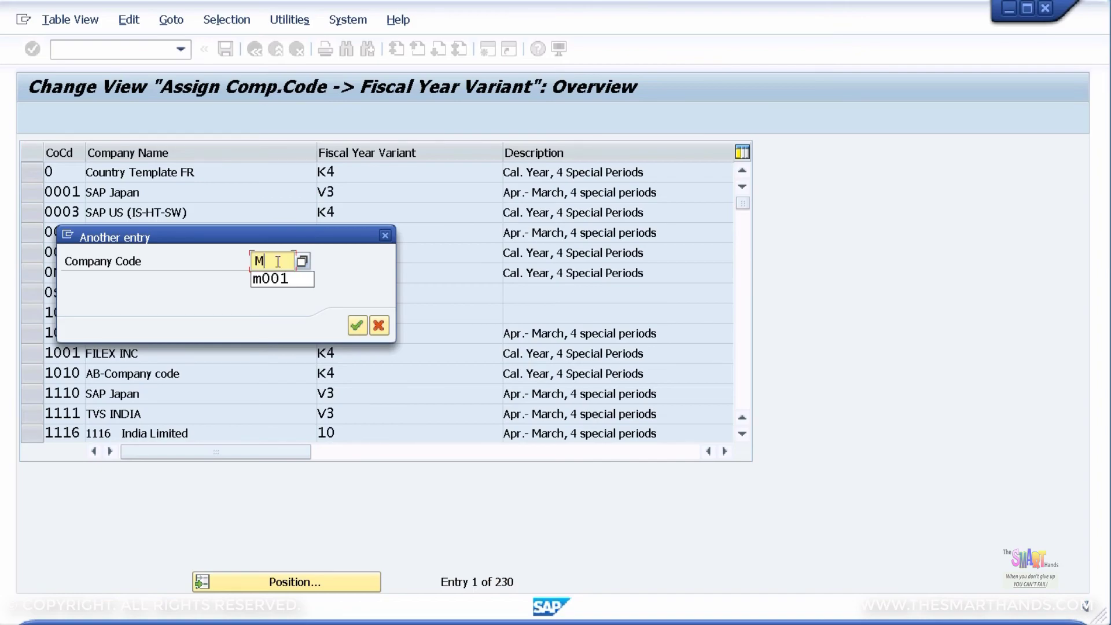
text(000)
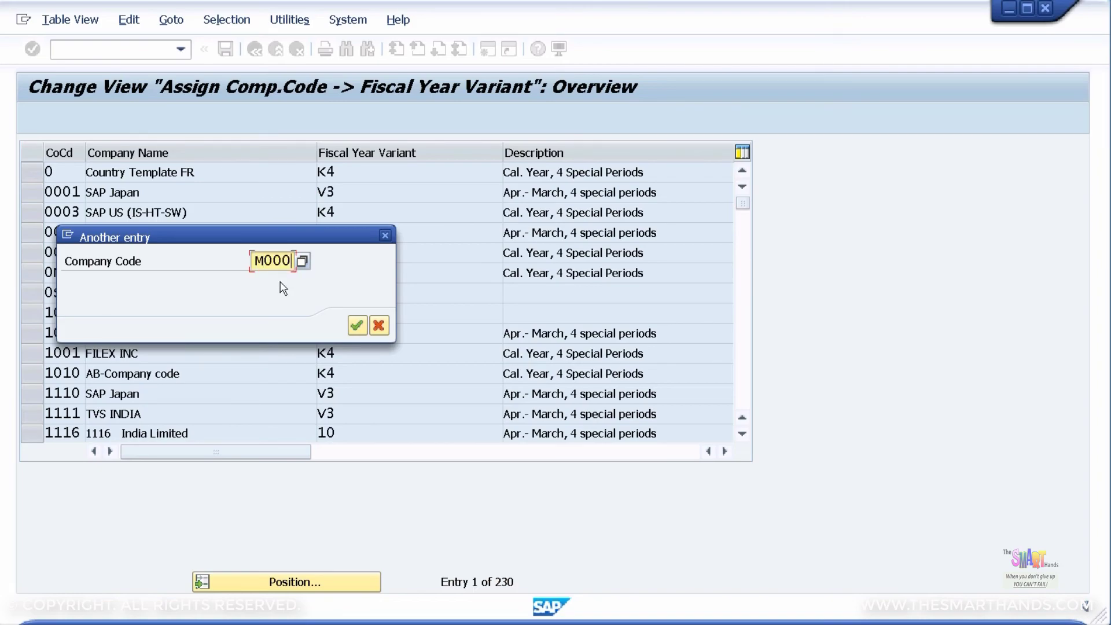
key(BackSpace)
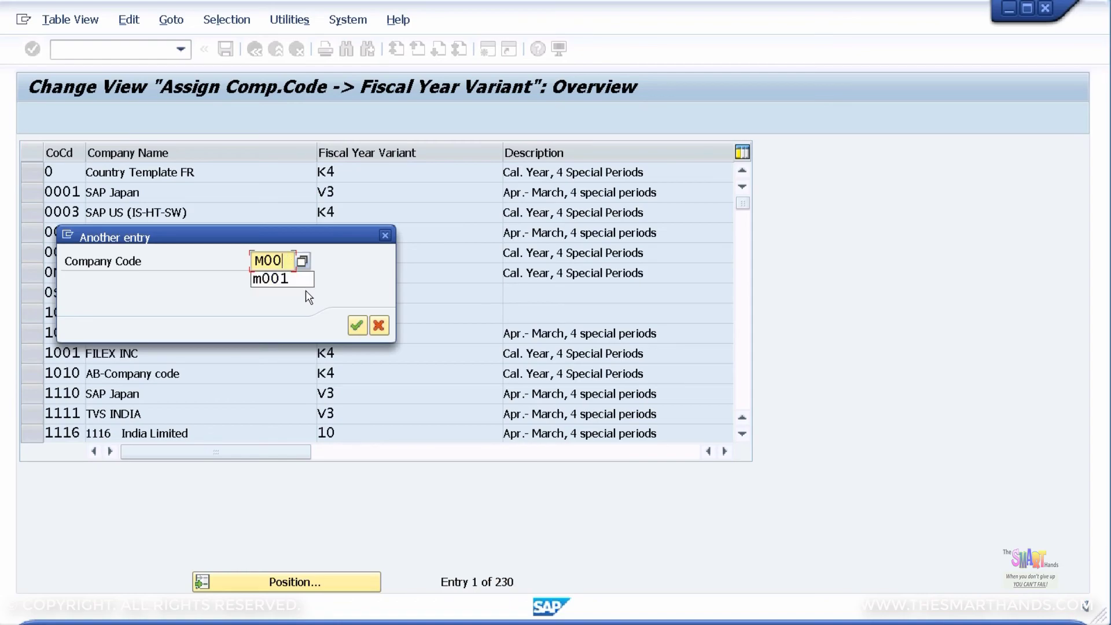
text(1)
click(357, 325)
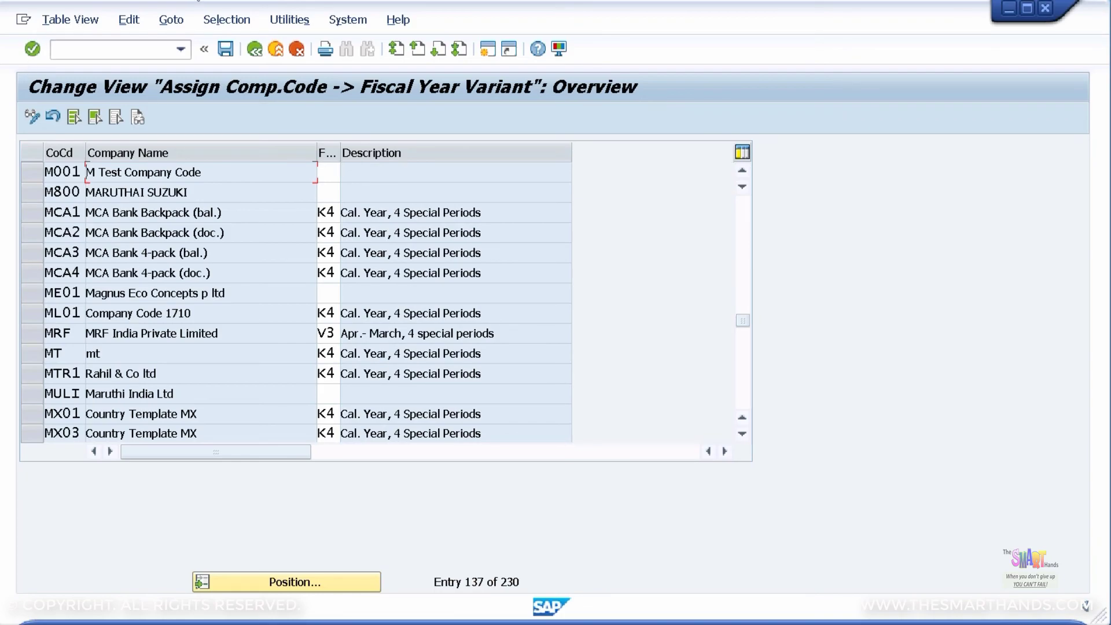
Step: Give M001 fiscal year variant K4 and save it to request A4HK900433 (FI Configurations)
click(329, 168)
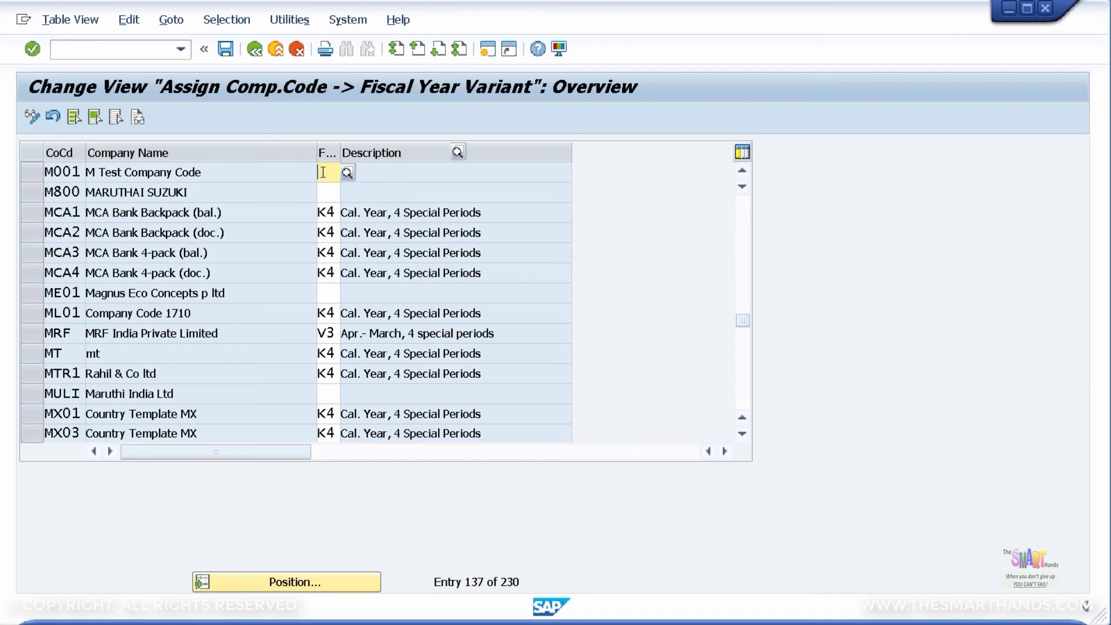
text(K4)
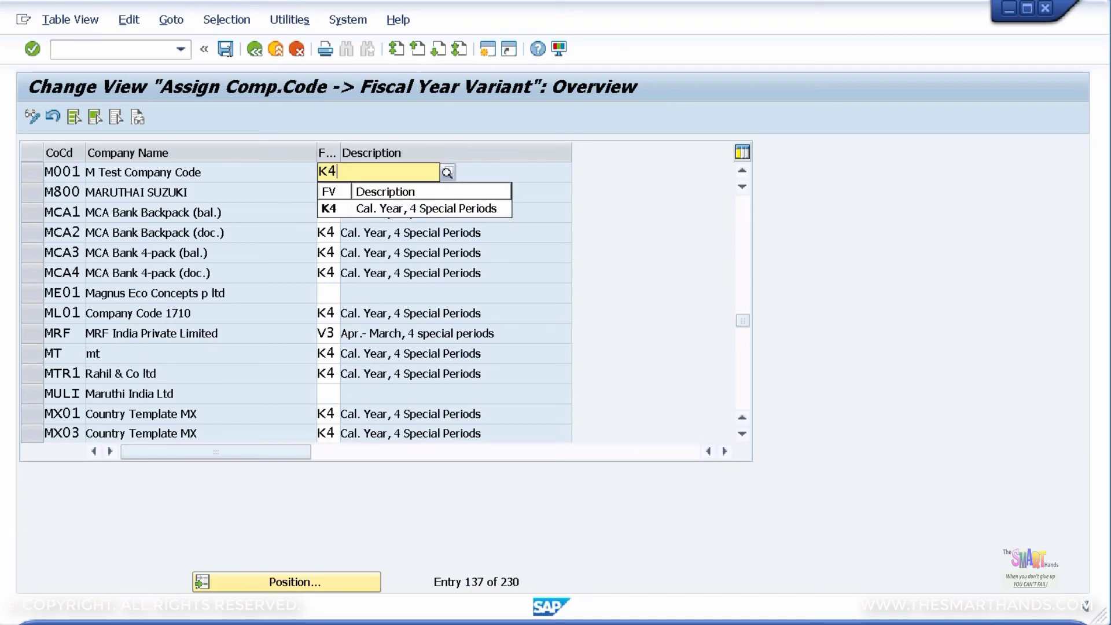
click(226, 50)
click(226, 50)
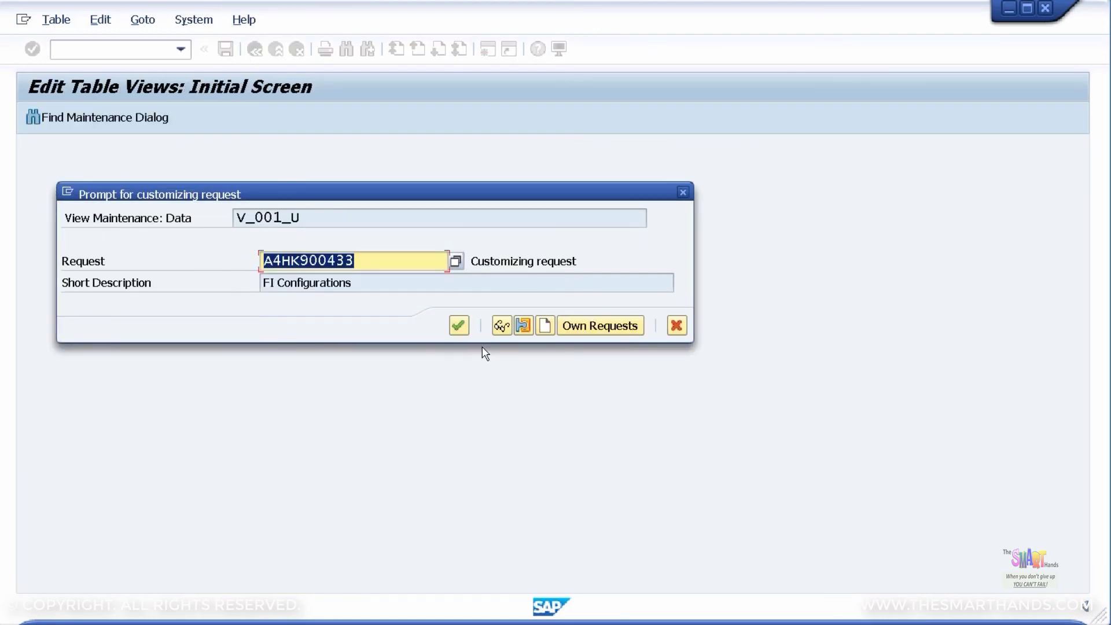
click(459, 326)
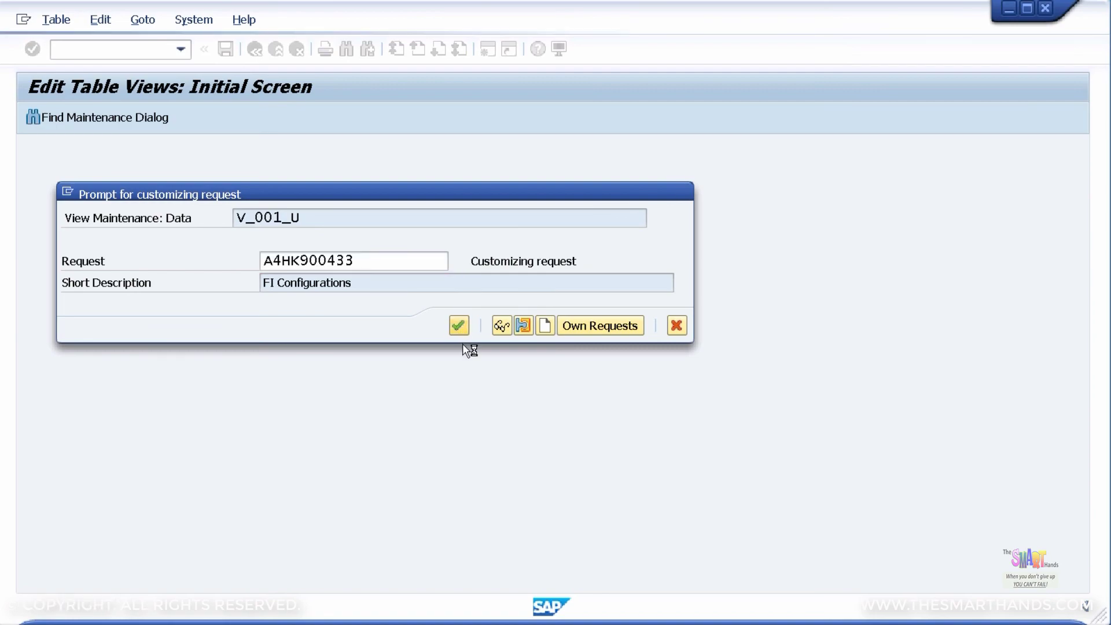